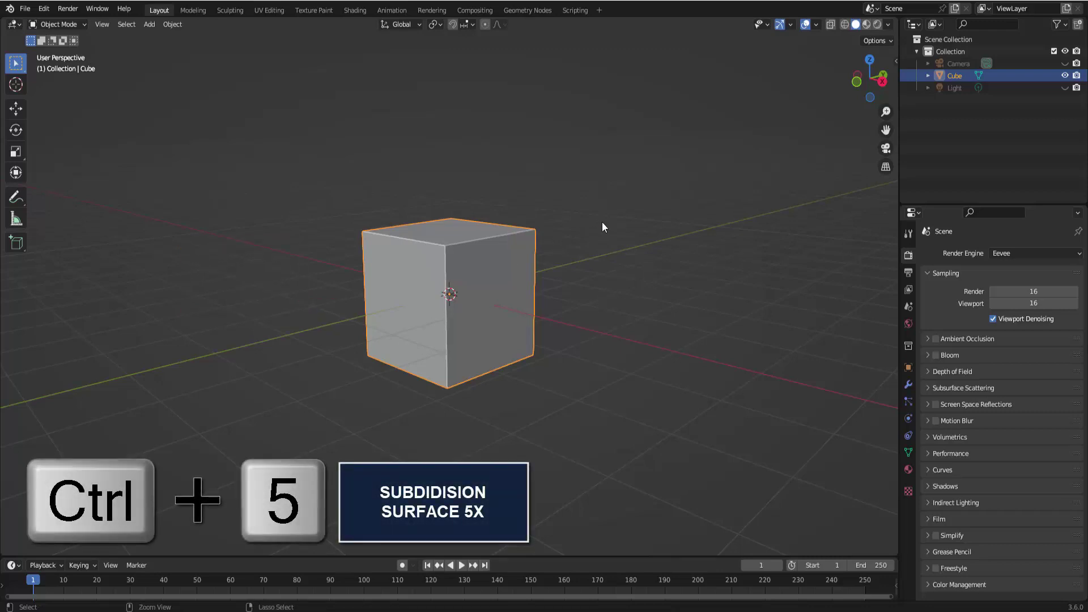
Step: Add a level-5 Subdivision Surface to the cube and raise its Render levels from 2 to 5
key(ctrl+5)
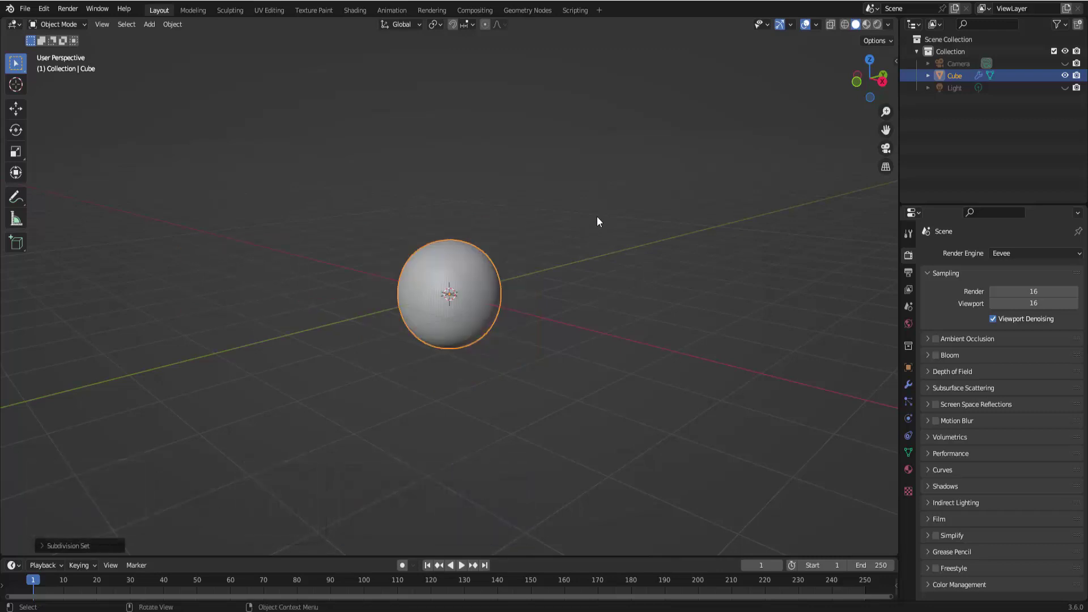
scroll(597, 221, up, 1)
scroll(596, 222, up, 3)
scroll(597, 221, up, 1)
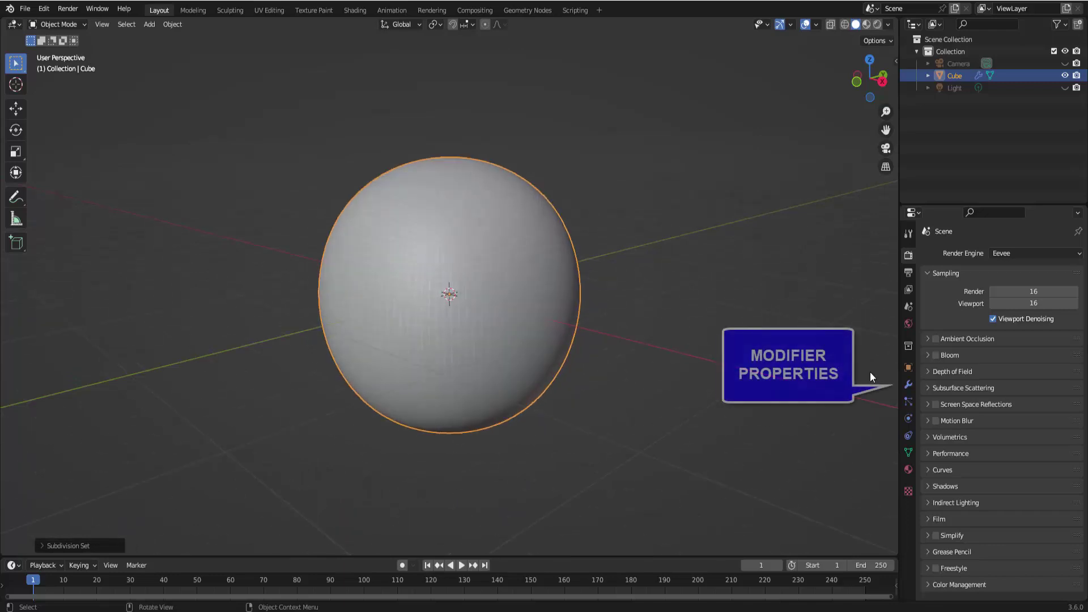
click(909, 385)
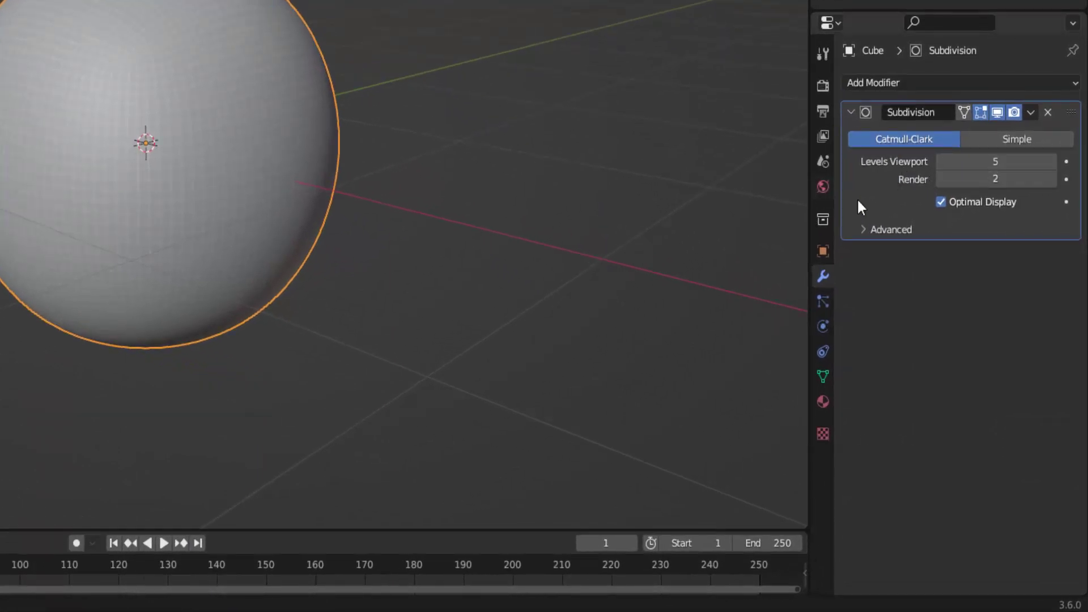
click(1052, 180)
click(1052, 180)
text(5)
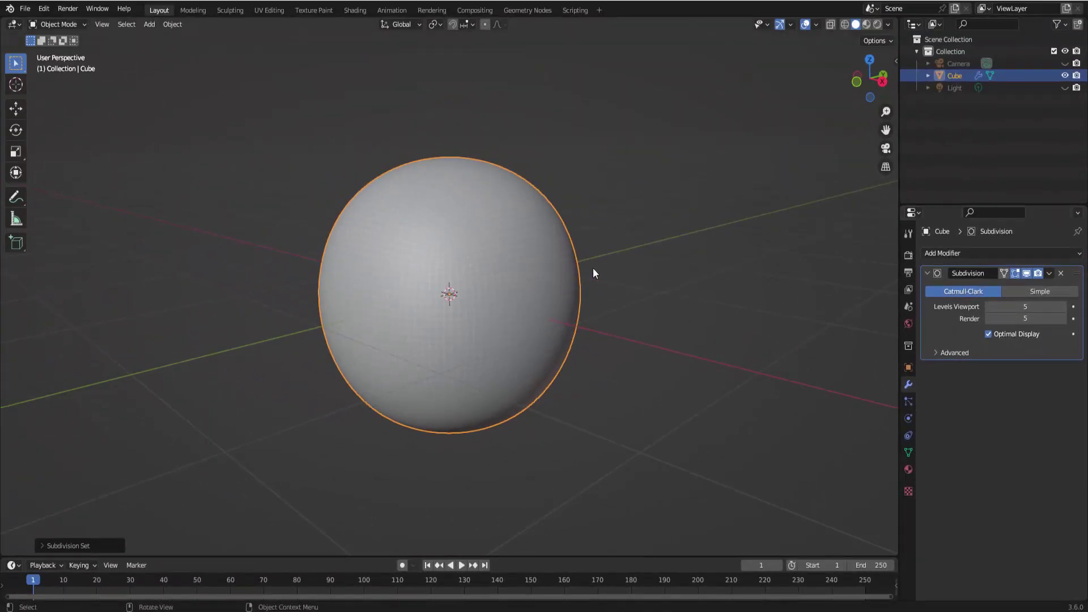
scroll(594, 269, up, 2)
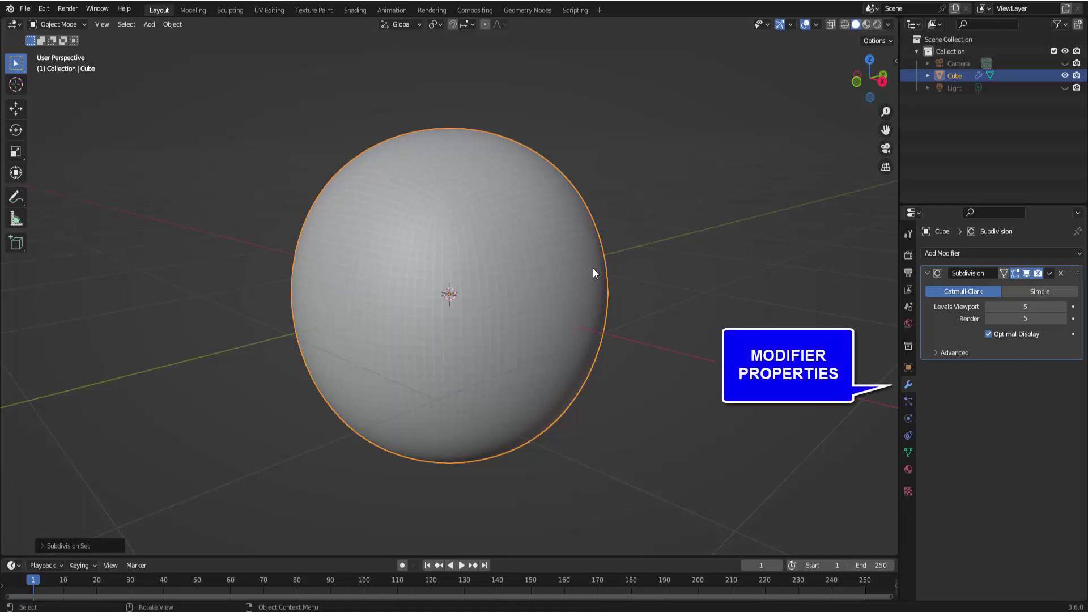
Step: Add a Deform > Cast modifier to the sphere with Factor 1.00
click(958, 252)
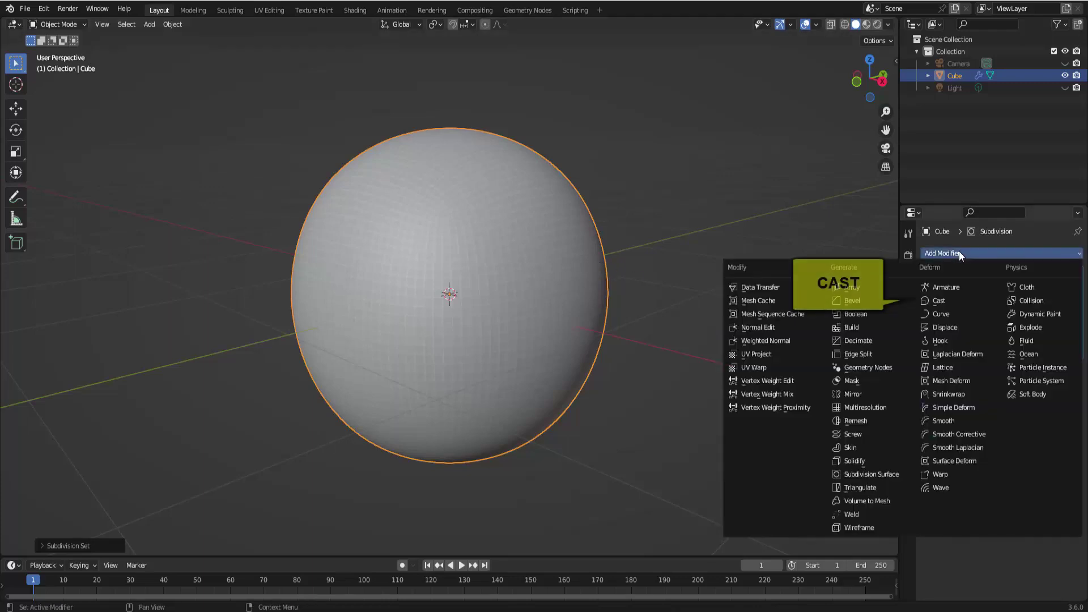
click(948, 300)
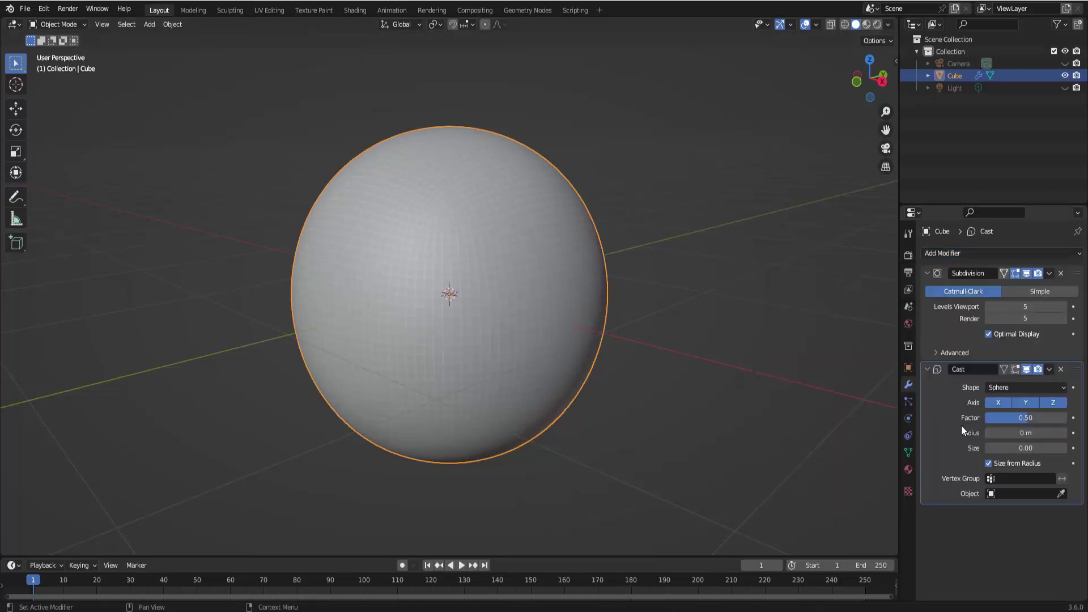
click(1007, 419)
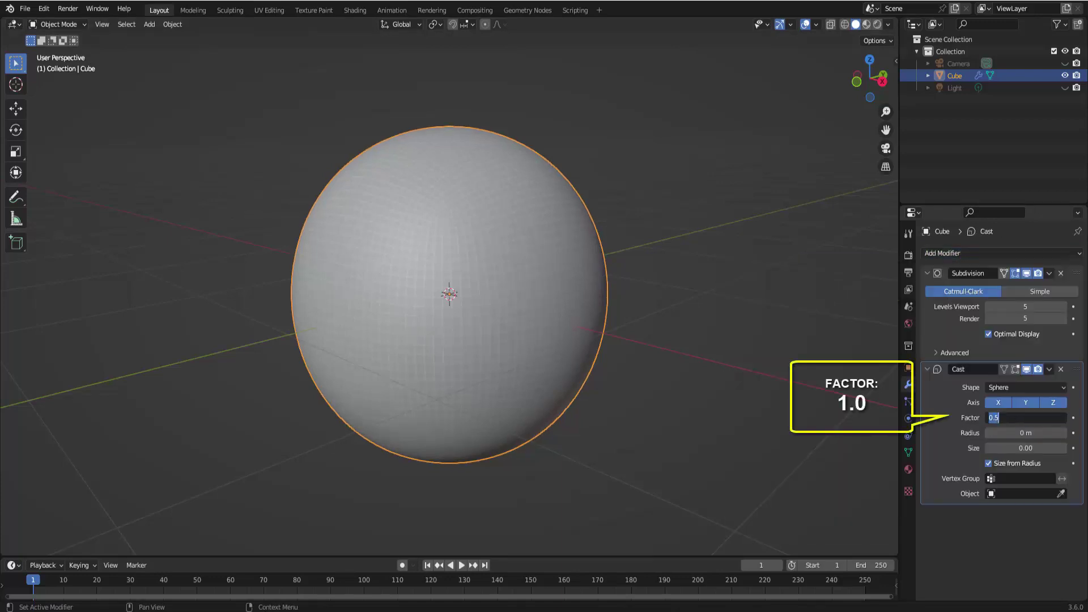
text(1)
key(Return)
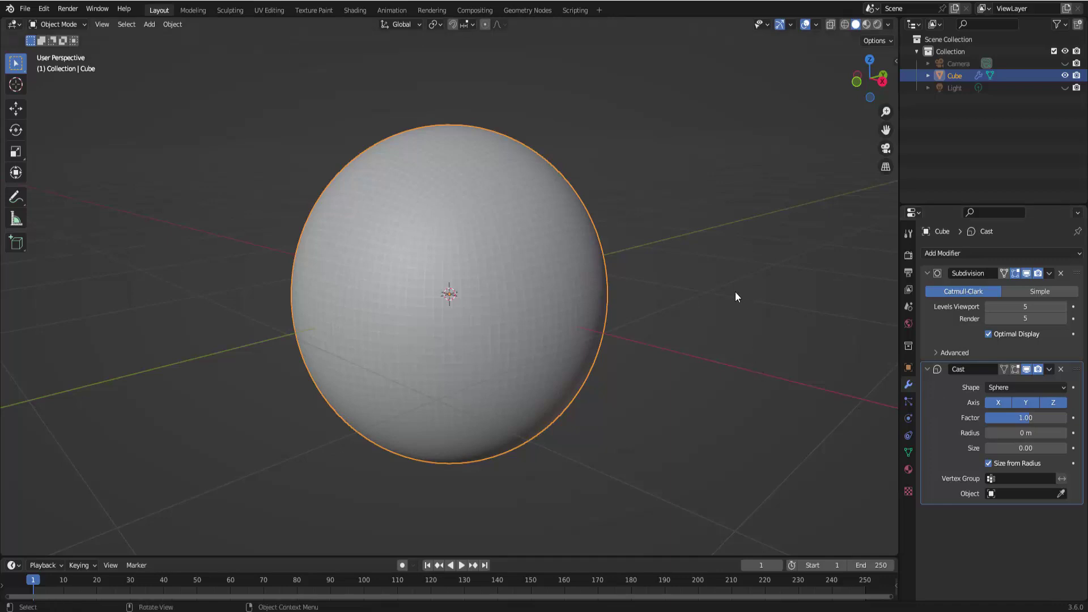
key(ctrl+a)
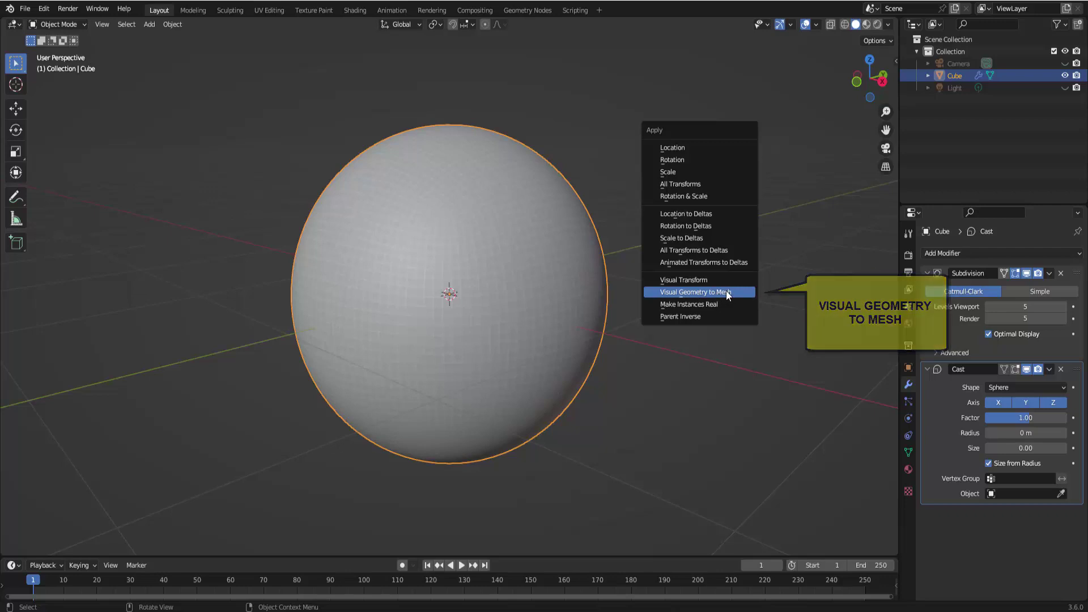
Step: Apply Visual Geometry to Mesh, baking the Subdivision and Cast modifiers into real geometry
click(716, 293)
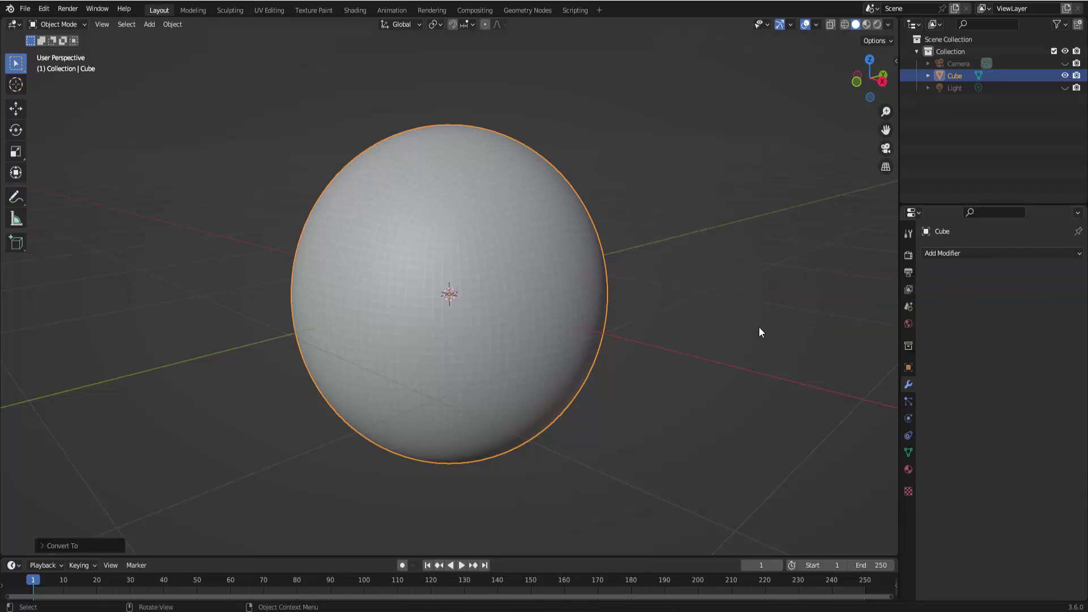
scroll(696, 309, up, 1)
scroll(696, 309, up, 1)
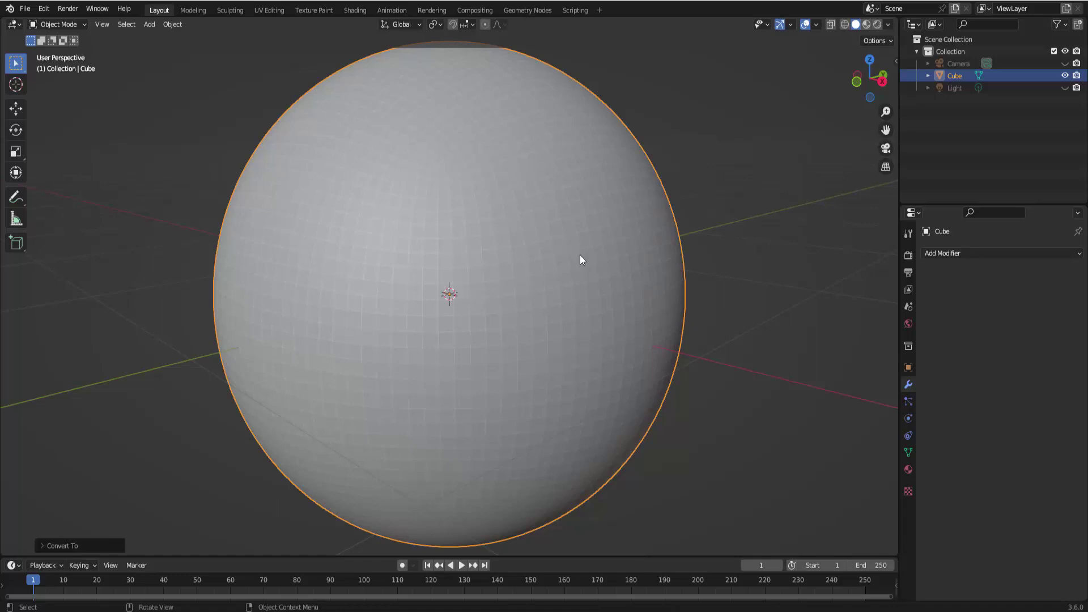
scroll(570, 256, down, 1)
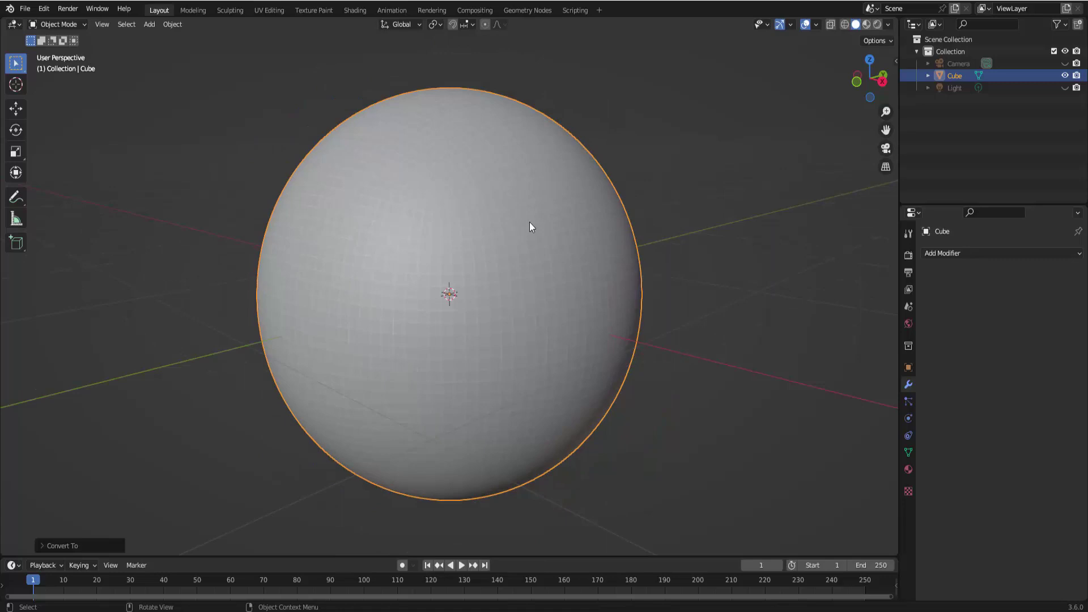
scroll(530, 223, down, 1)
scroll(529, 222, down, 2)
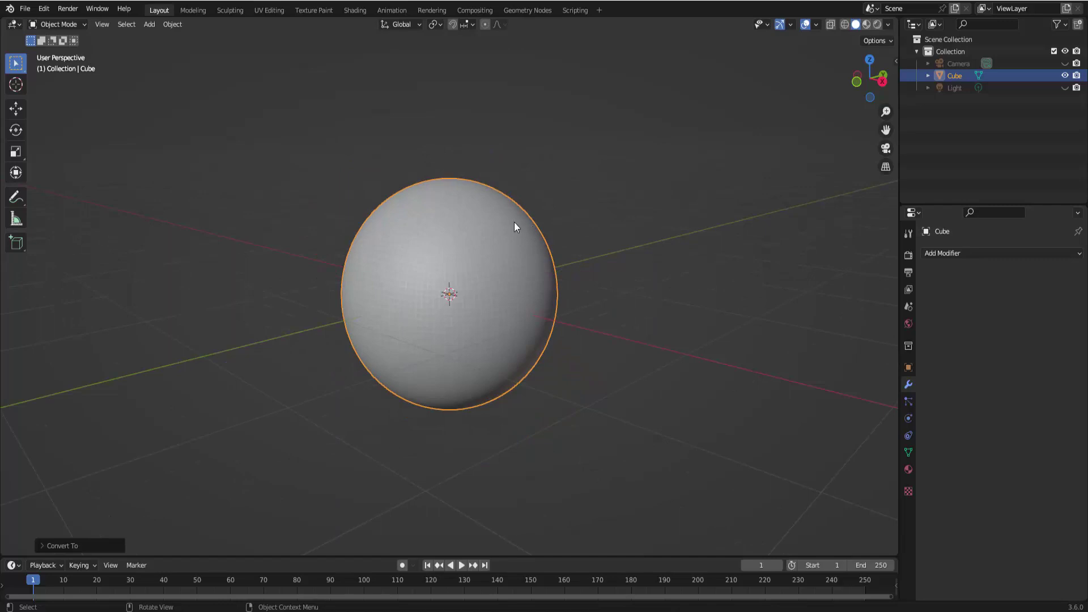
click(44, 8)
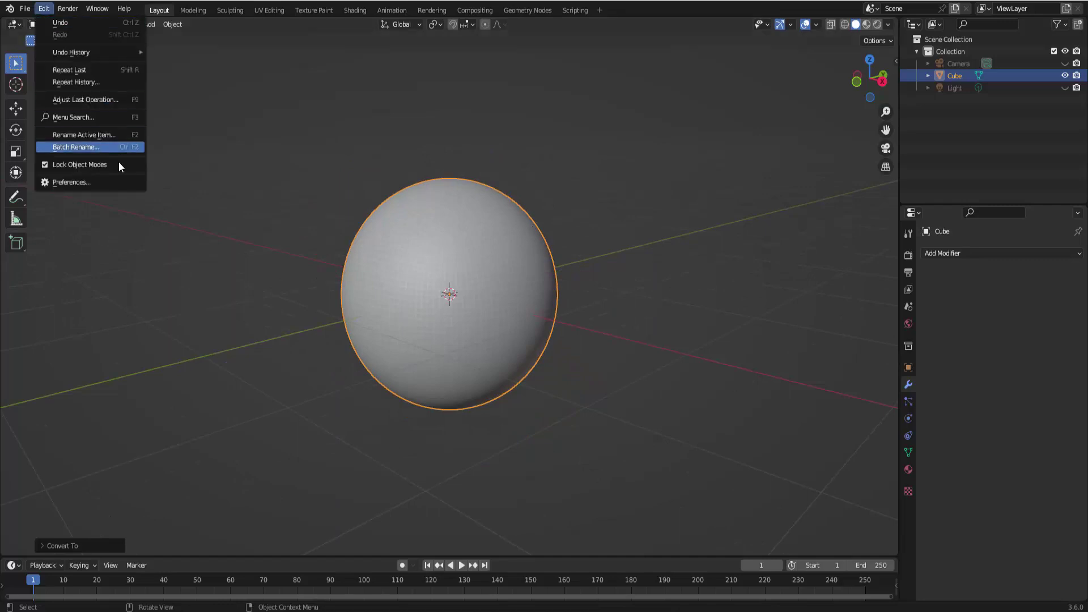
click(100, 182)
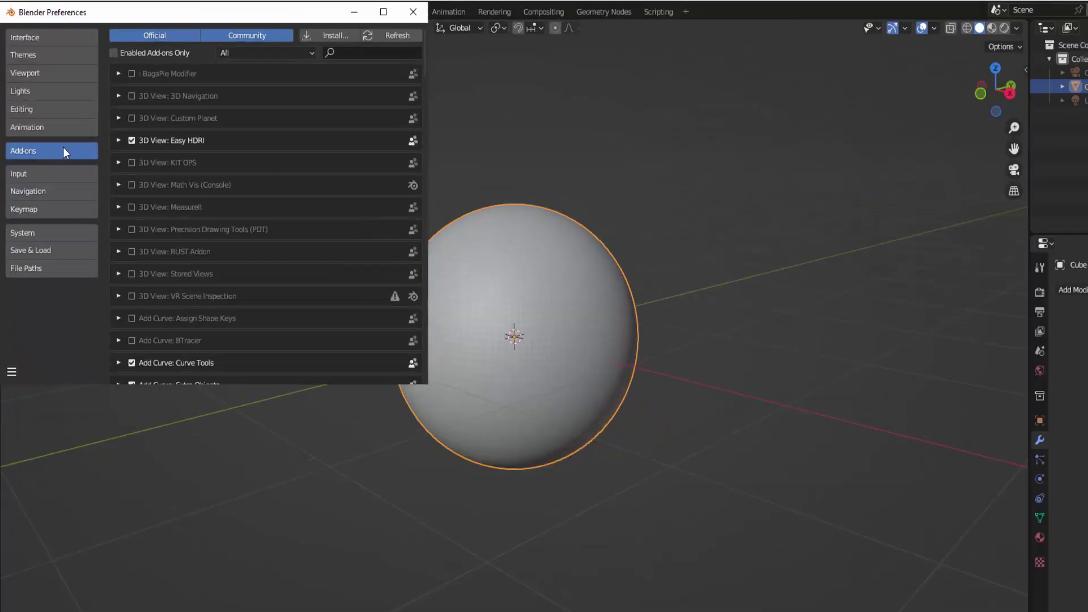
click(359, 50)
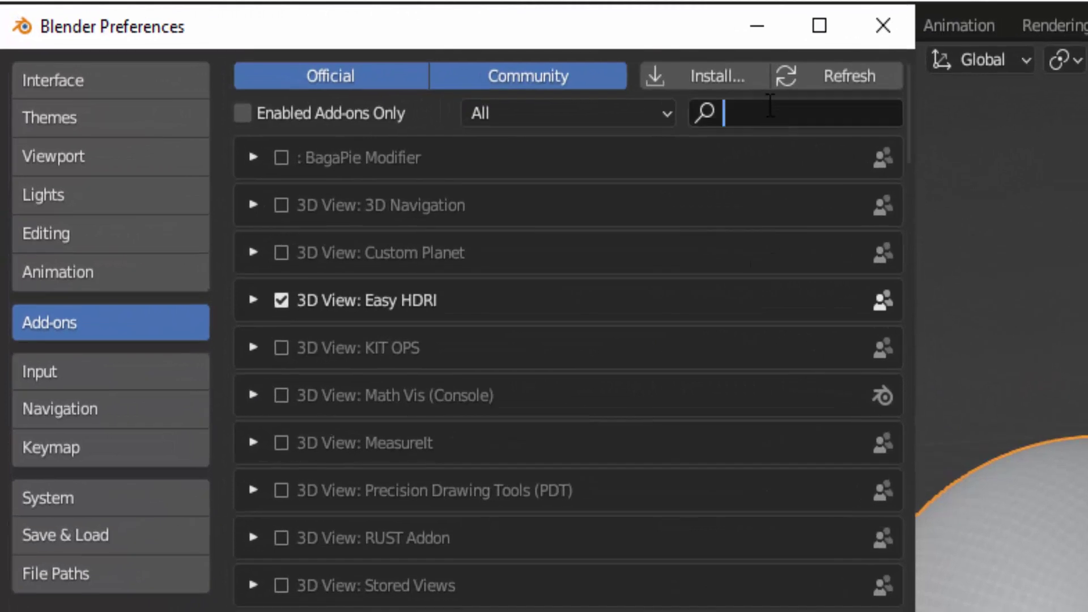
text(BOOL)
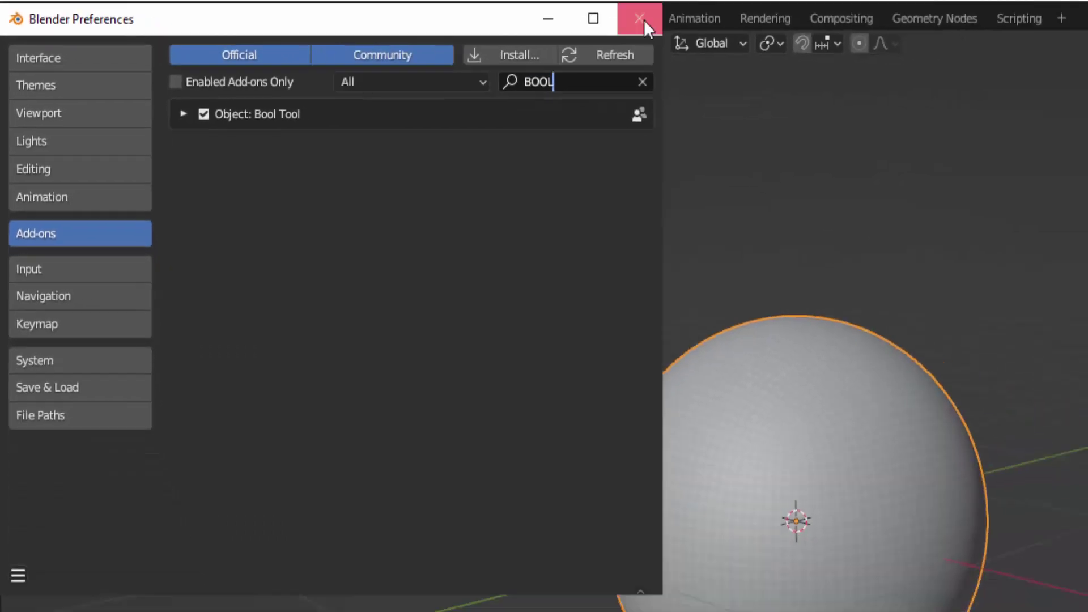
click(645, 21)
key(n)
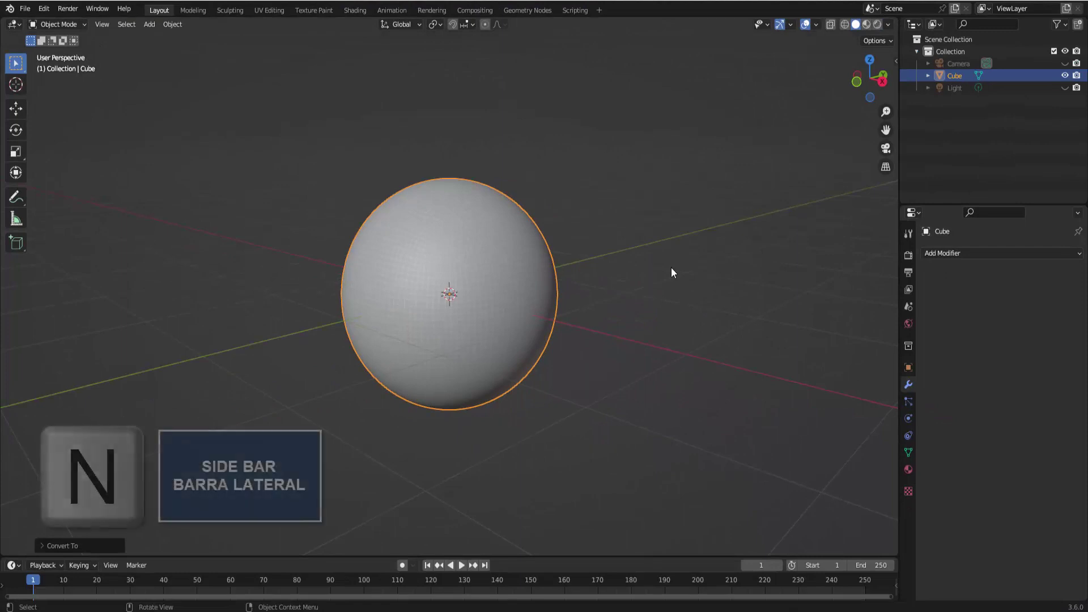
click(893, 185)
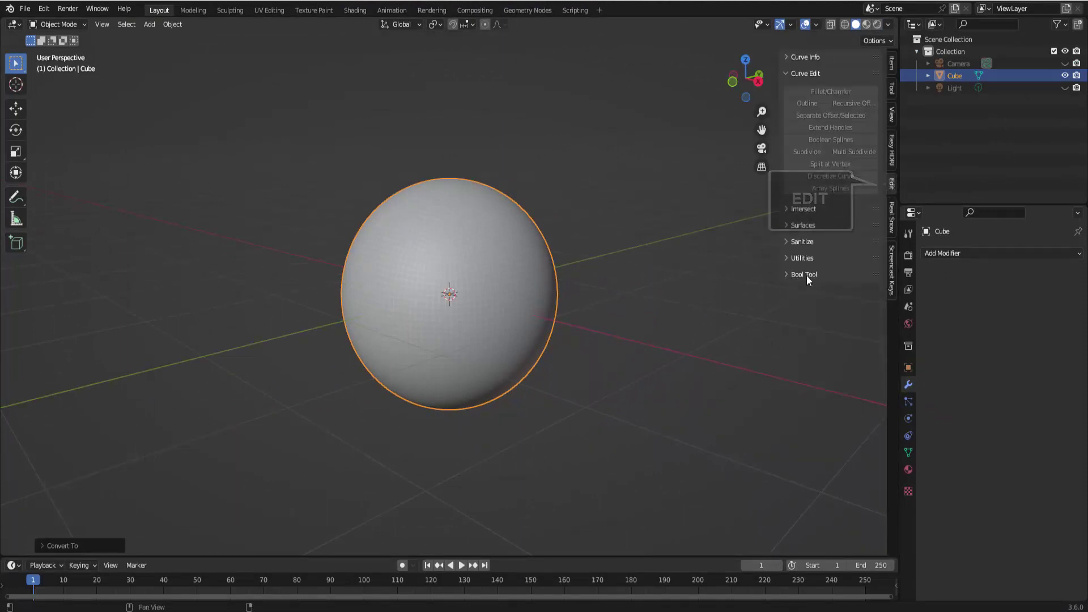
click(787, 275)
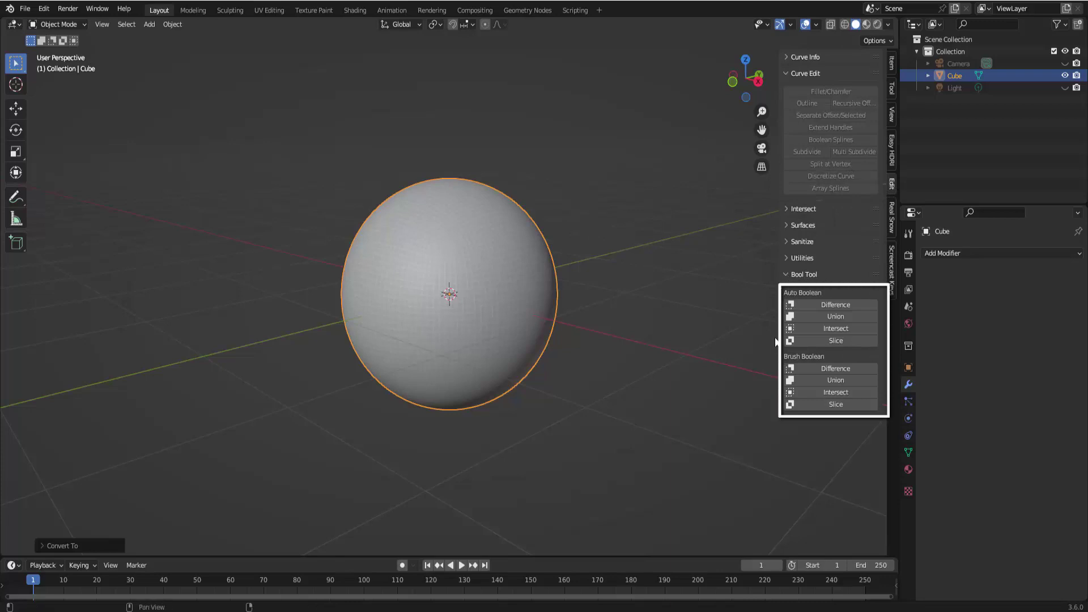
click(787, 274)
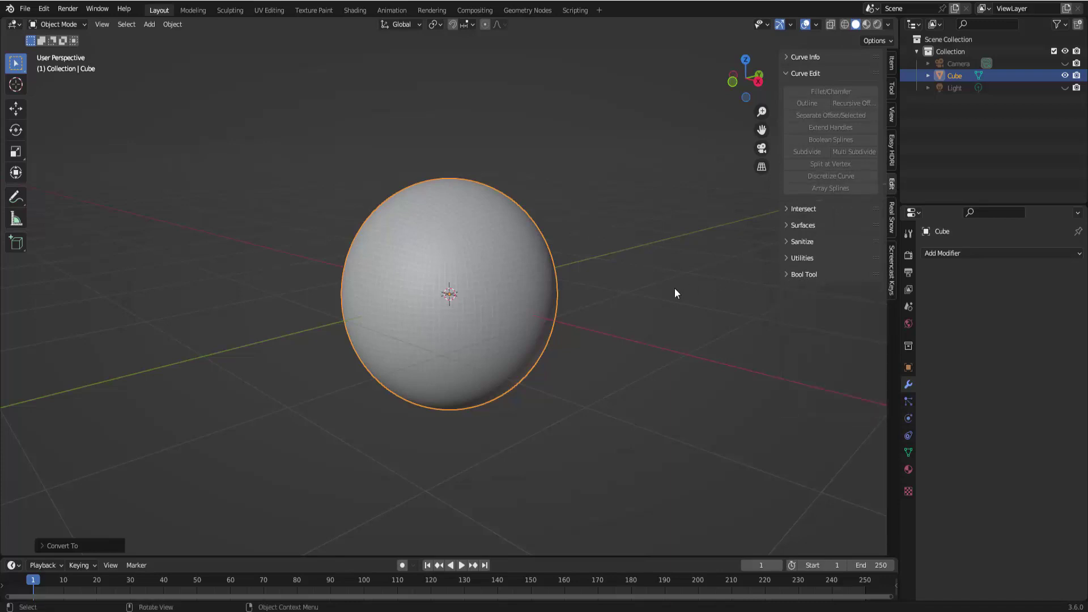
key(ctrl+shift+b)
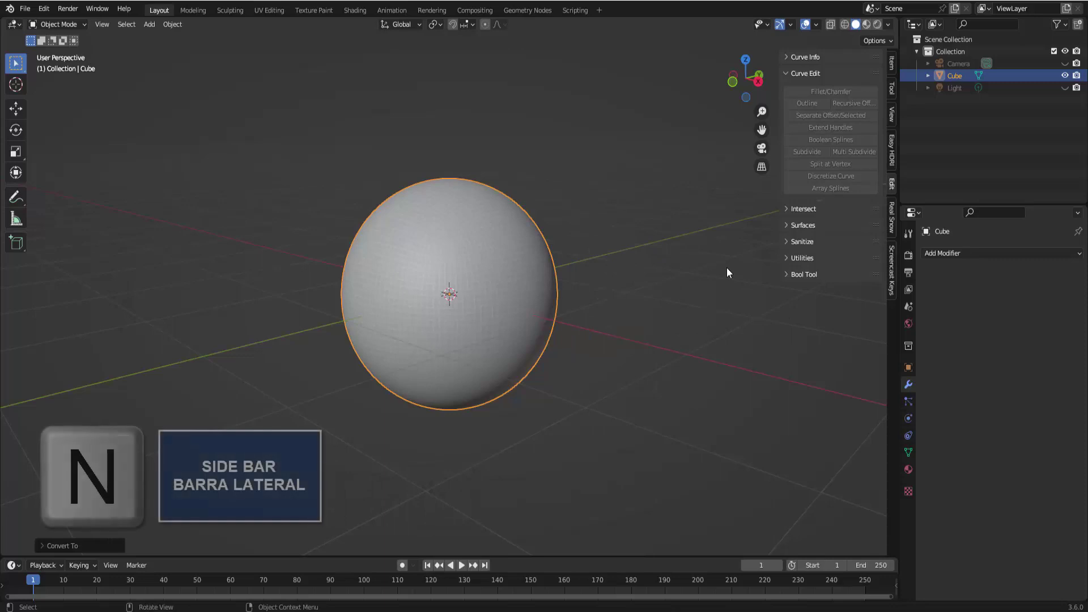
key(n)
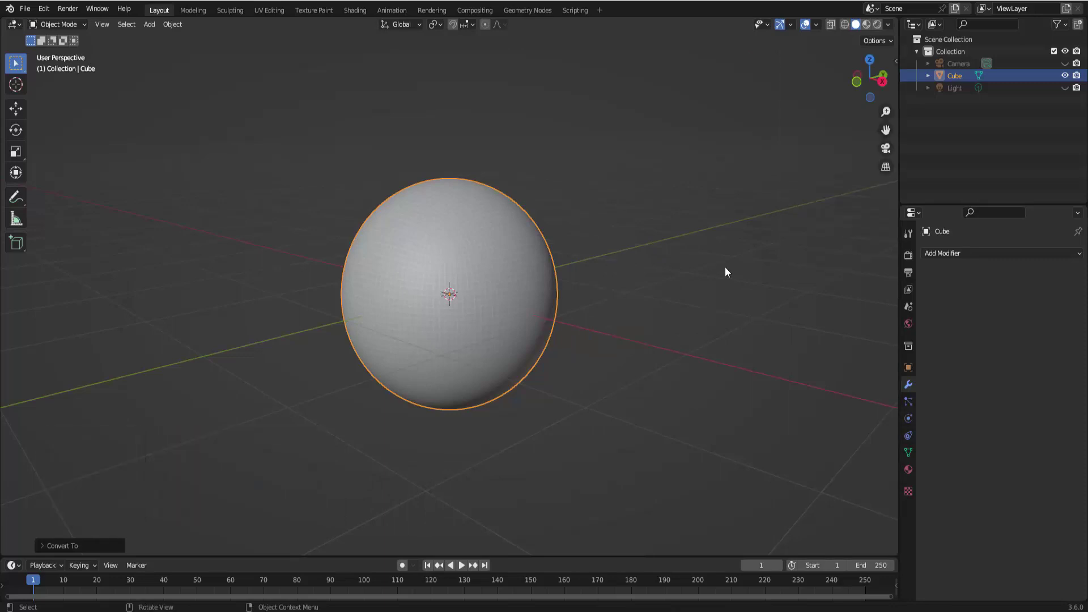
Step: Add a cylinder mesh to the scene and expand its creation settings
middle_drag(668, 253, 666, 283)
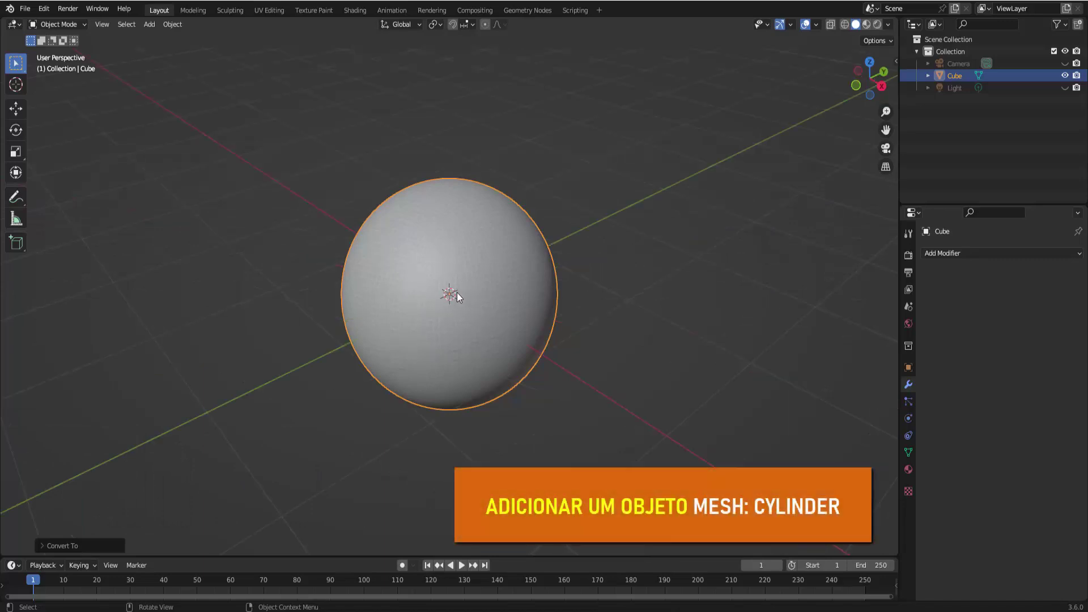
click(149, 25)
mouse_move(166, 39)
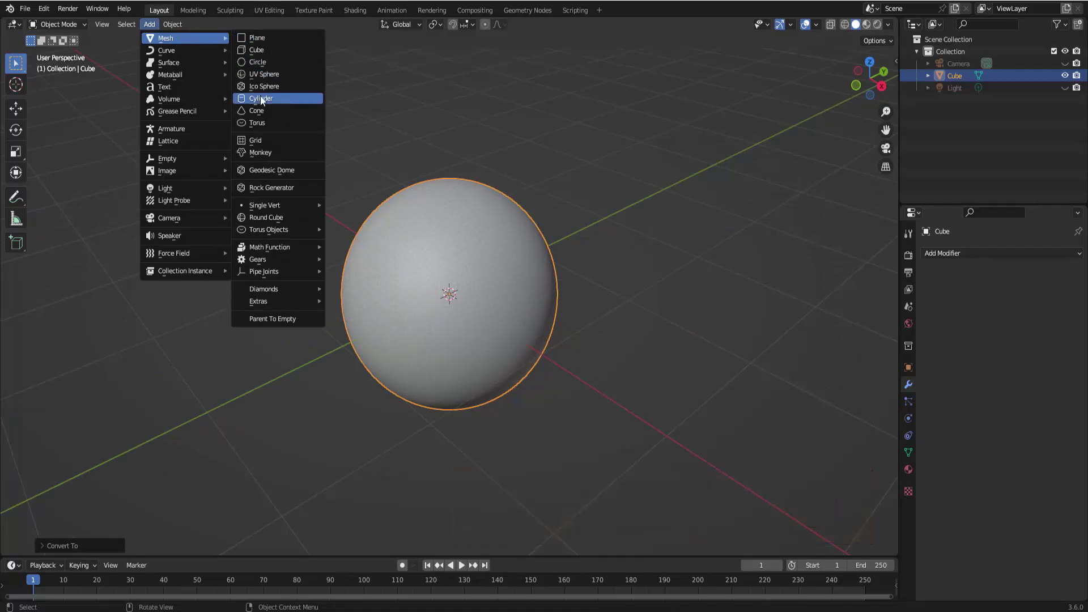
click(262, 99)
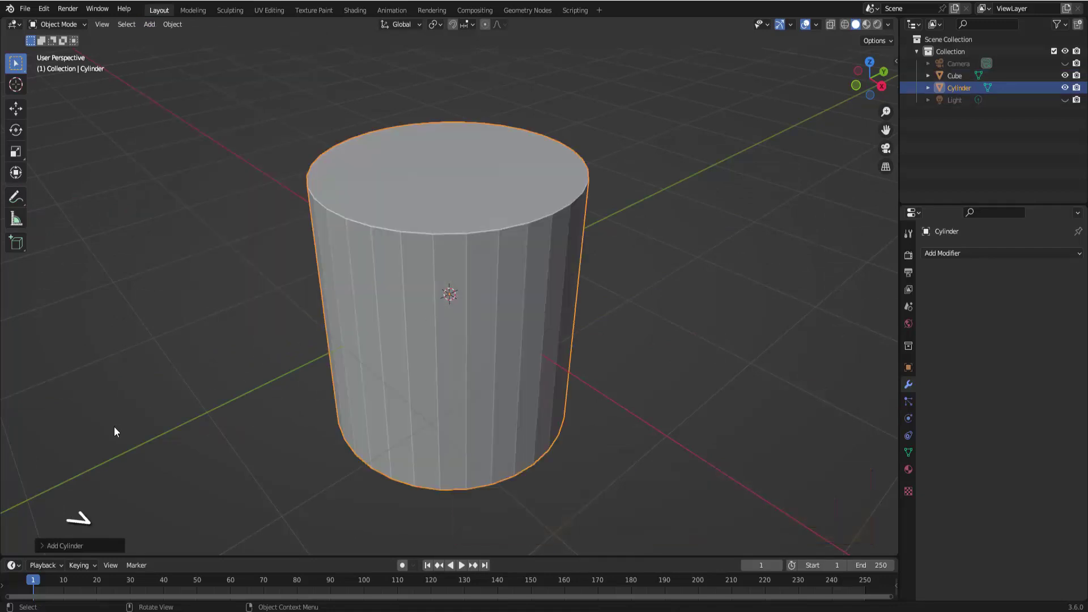
click(45, 545)
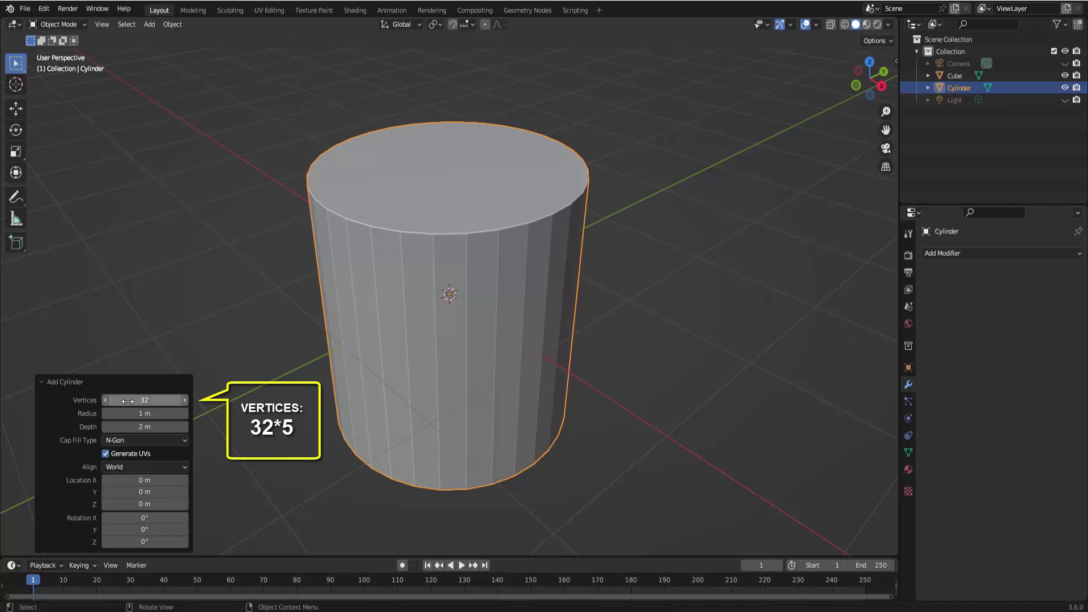
Step: Give the cylinder 160 vertices (32*5), radius 0.33 m and depth 0.59 m
double_click(144, 400)
click(123, 400)
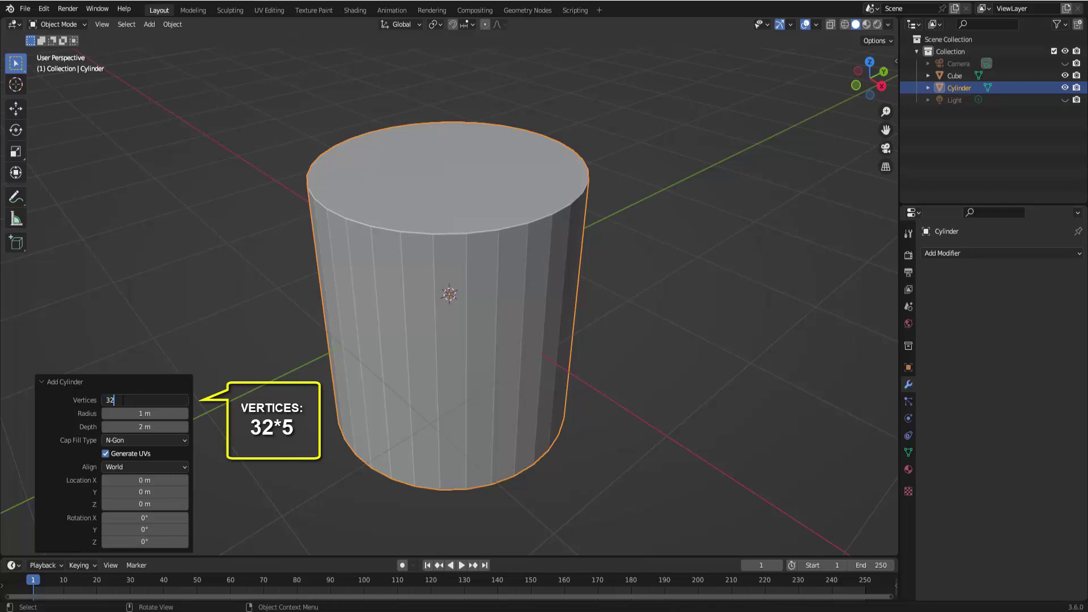
text(*)
text(5)
key(Return)
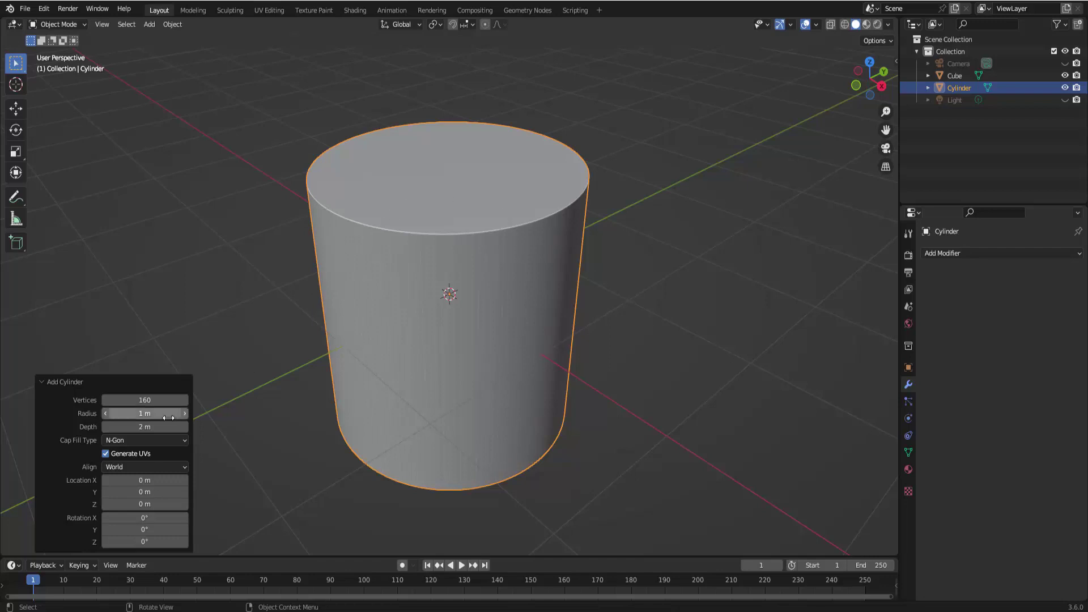
mouse_move(145, 413)
mouse_down()
mouse_move(428, 257)
mouse_move(675, 253)
mouse_move(660, 249)
mouse_up()
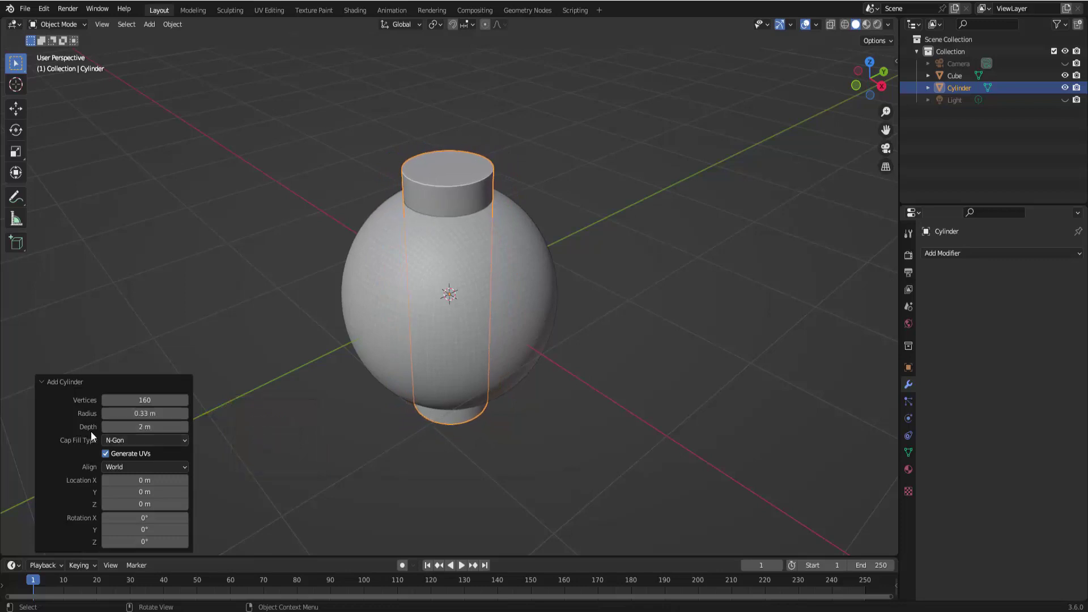
mouse_move(144, 427)
mouse_down()
mouse_move(410, 270)
mouse_move(668, 265)
mouse_move(597, 250)
mouse_move(612, 245)
mouse_up()
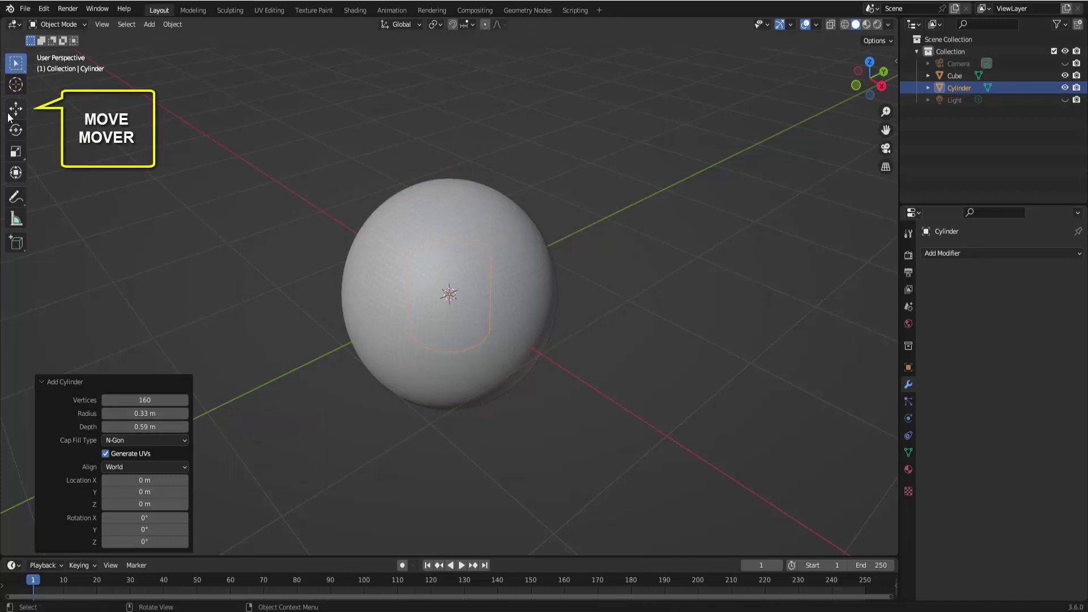
Step: Move the cylinder up about 0.808 m along Z so it protrudes from the sphere's top
click(16, 110)
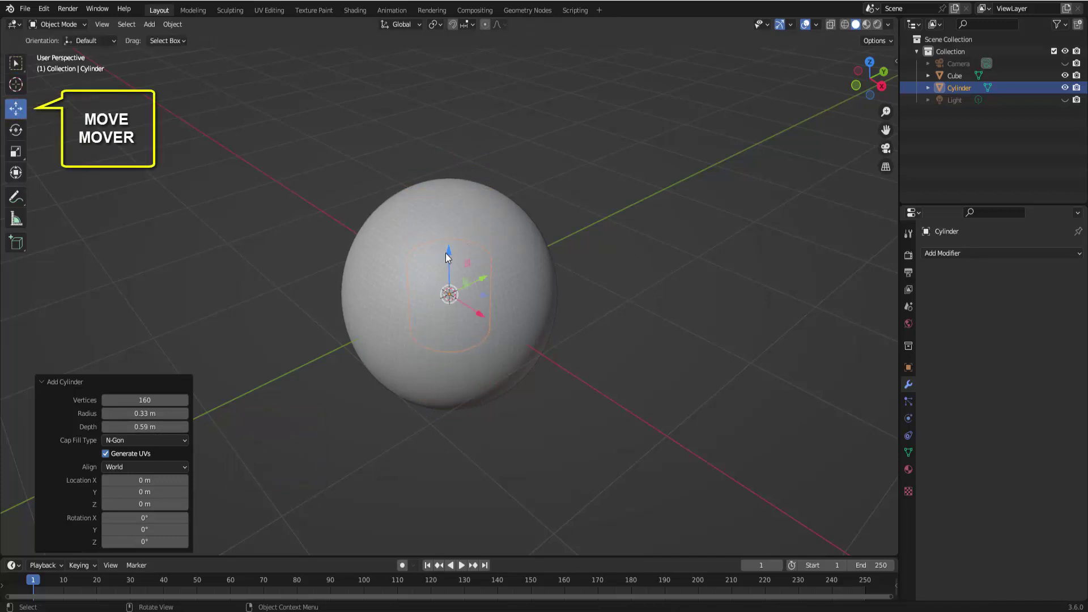
drag(445, 250, 449, 145)
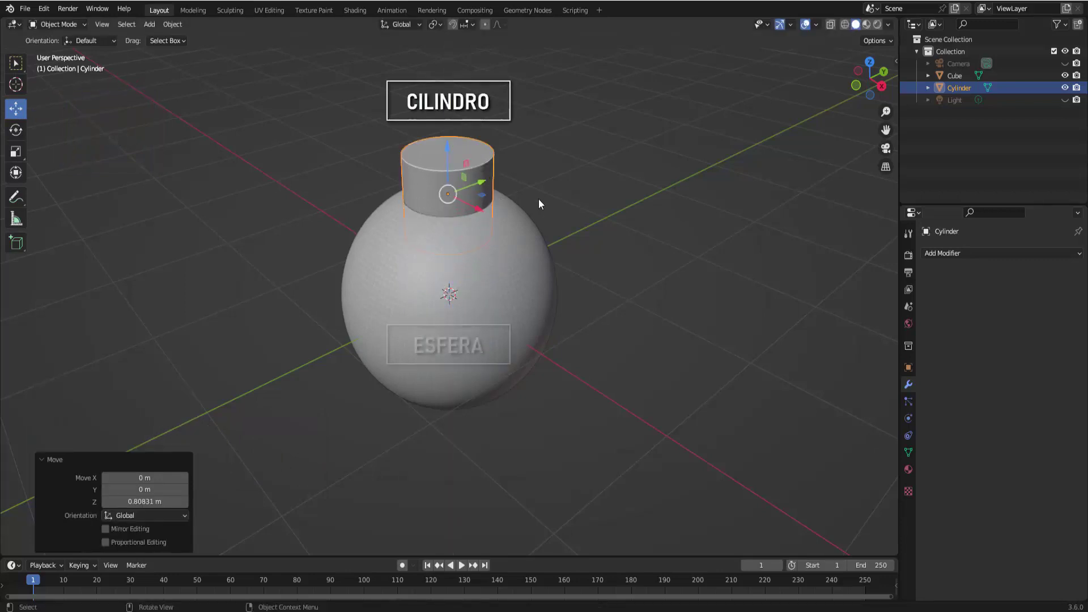
click(675, 263)
middle_drag(670, 262, 649, 290)
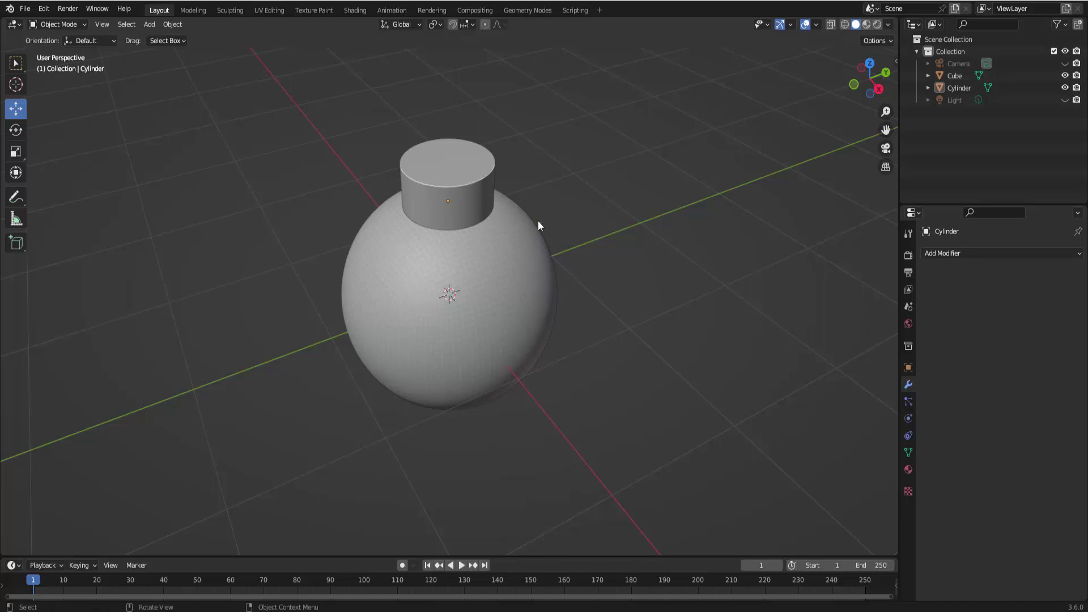
click(464, 182)
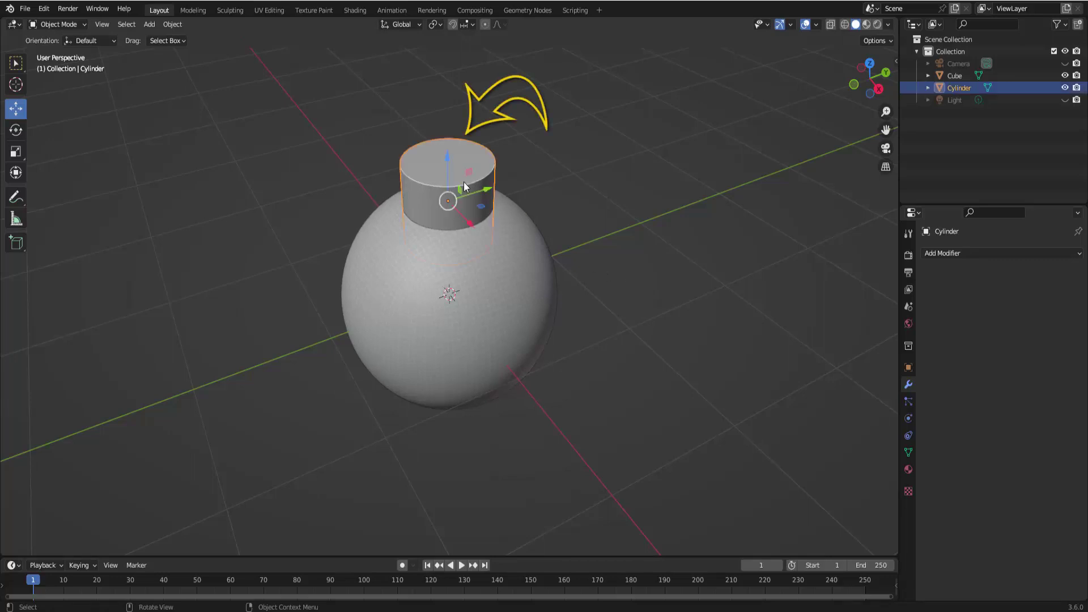
Step: With the sphere active, apply Bool Tool Auto Difference to cut the cylinder out as a hole
shift+click(513, 281)
scroll(709, 299, up, 1)
scroll(709, 299, up, 1)
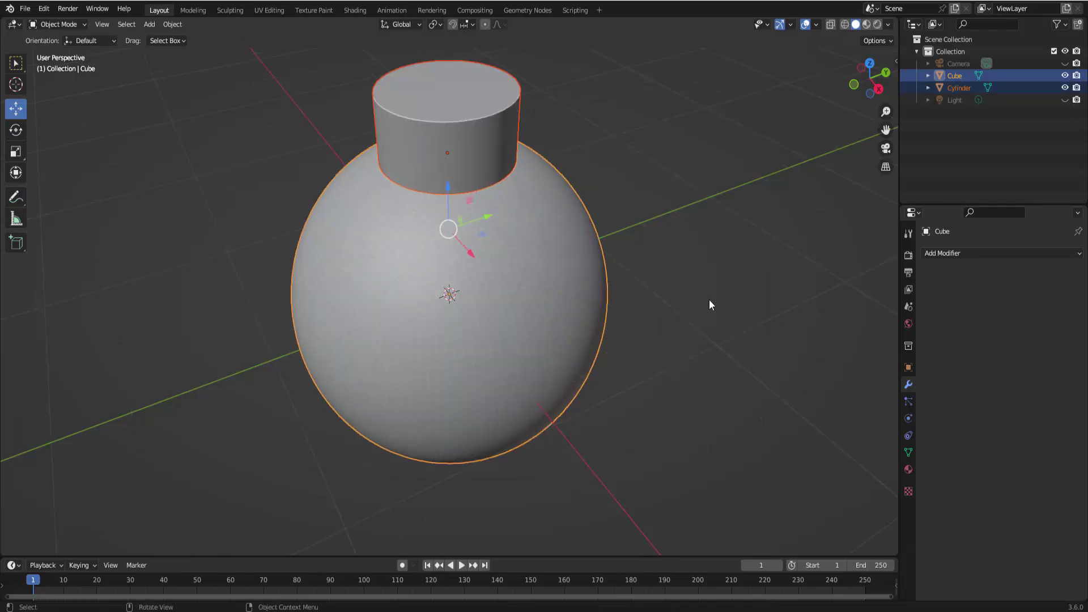
scroll(702, 283, down, 1)
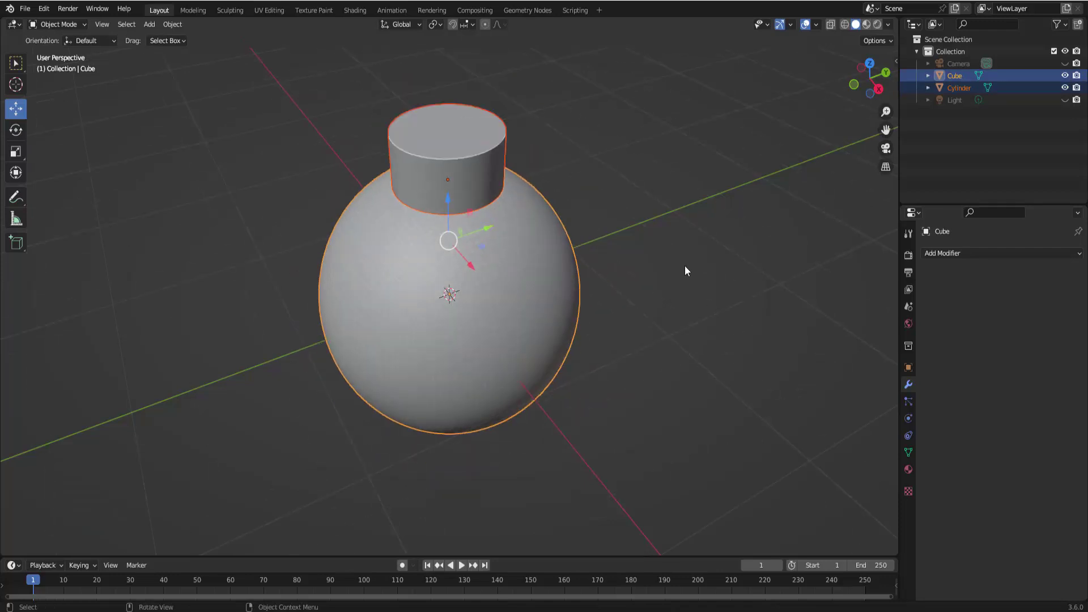
key(ctrl+shift+b)
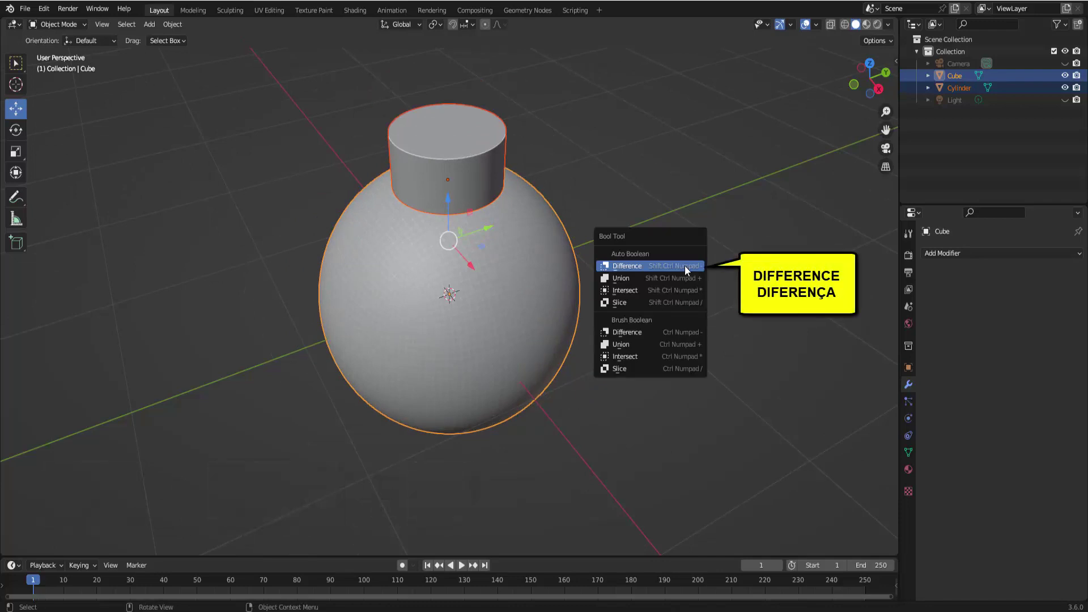
click(684, 265)
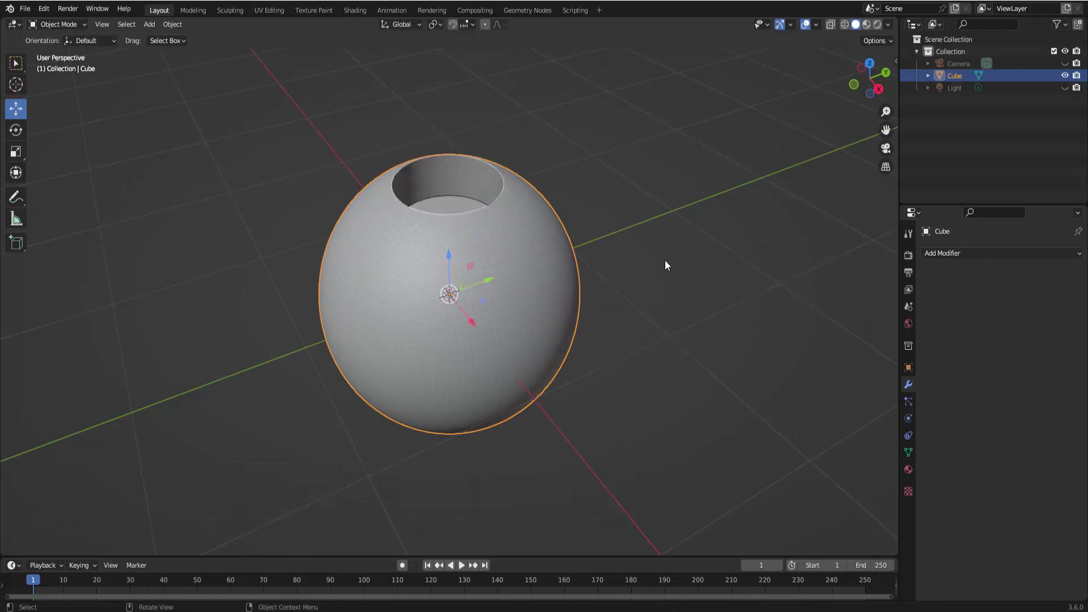
mouse_move(665, 259)
middle_down()
mouse_move(650, 290)
mouse_move(622, 272)
mouse_move(618, 249)
middle_up()
scroll(621, 271, up, 3)
scroll(619, 272, down, 1)
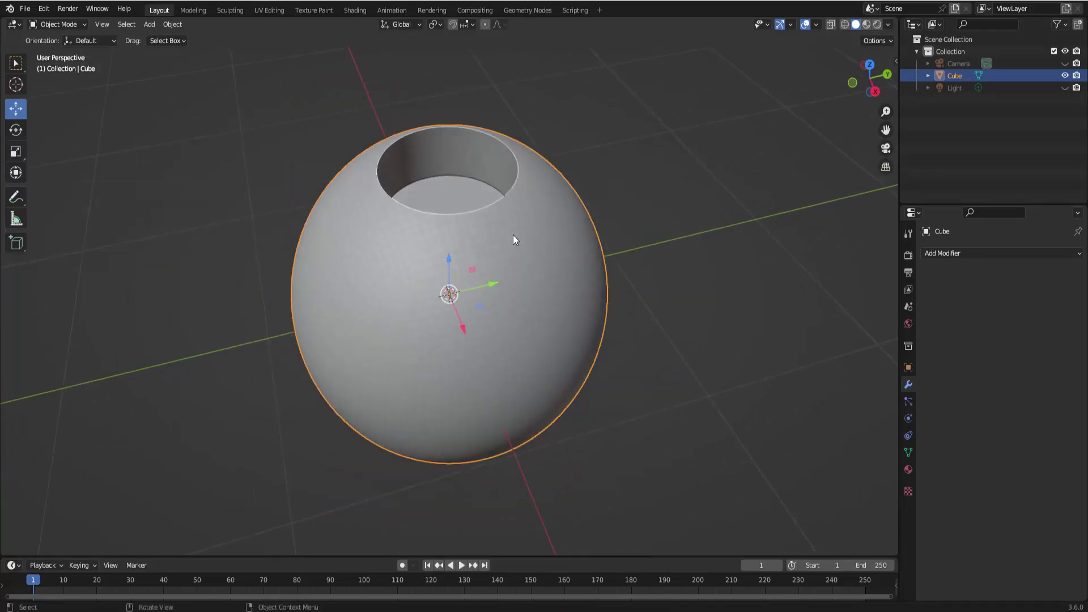
Step: Apply Shade Smooth to the holed sphere and orbit around to inspect the rim artefacts
right_click(688, 151)
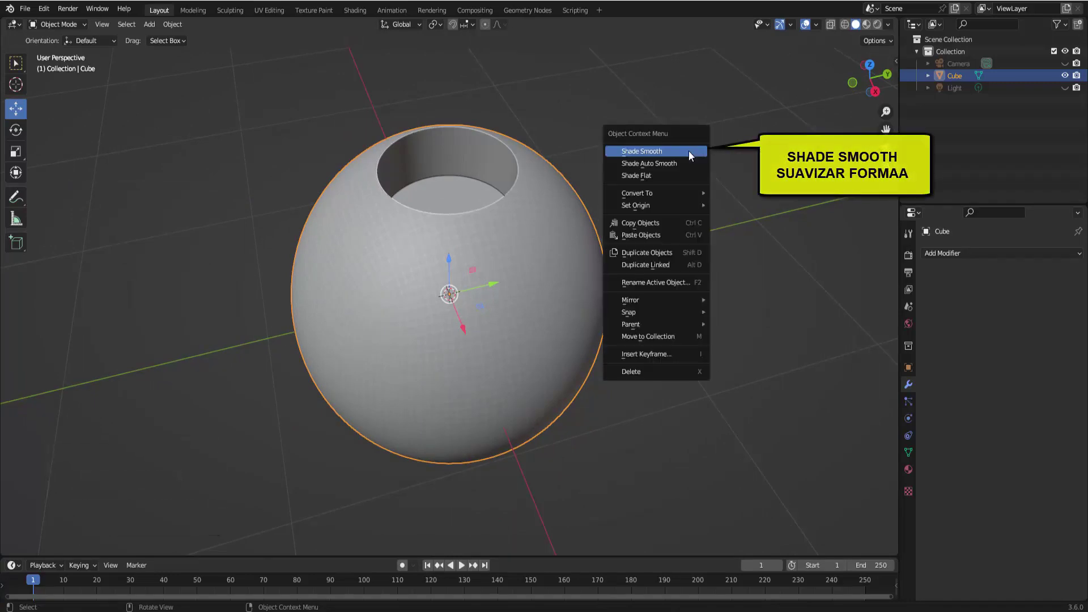
click(688, 151)
mouse_move(550, 239)
middle_down()
mouse_move(562, 238)
mouse_move(544, 251)
middle_up()
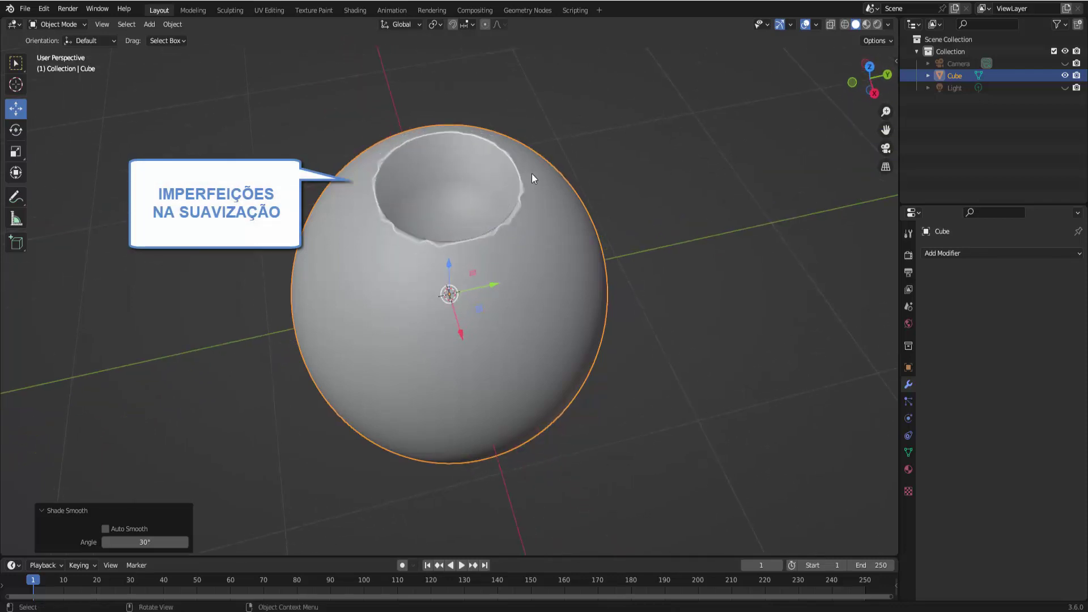
middle_drag(532, 174, 624, 225)
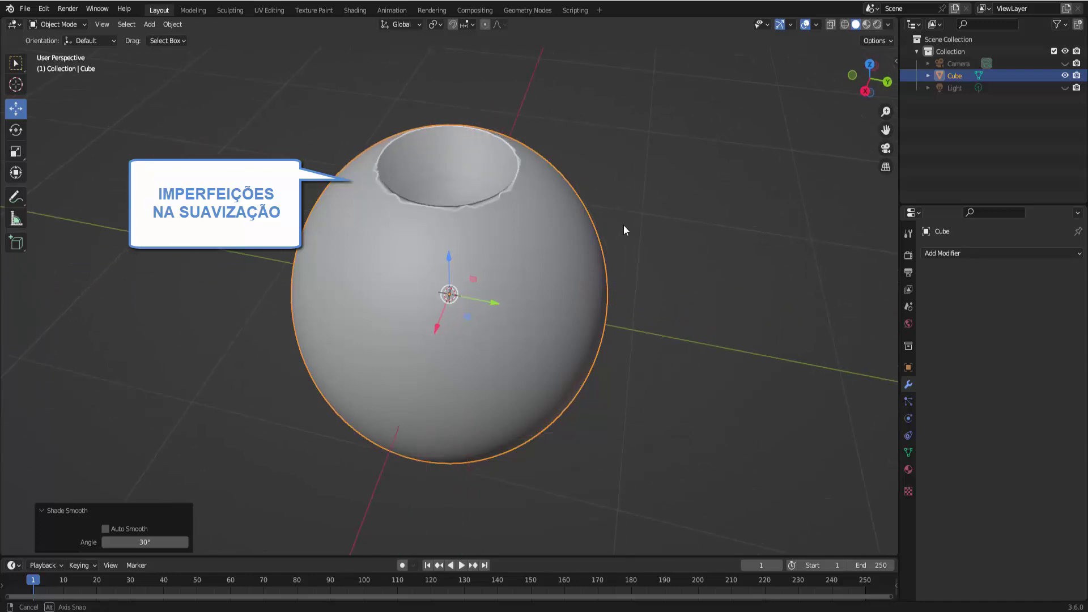
middle_drag(624, 225, 628, 230)
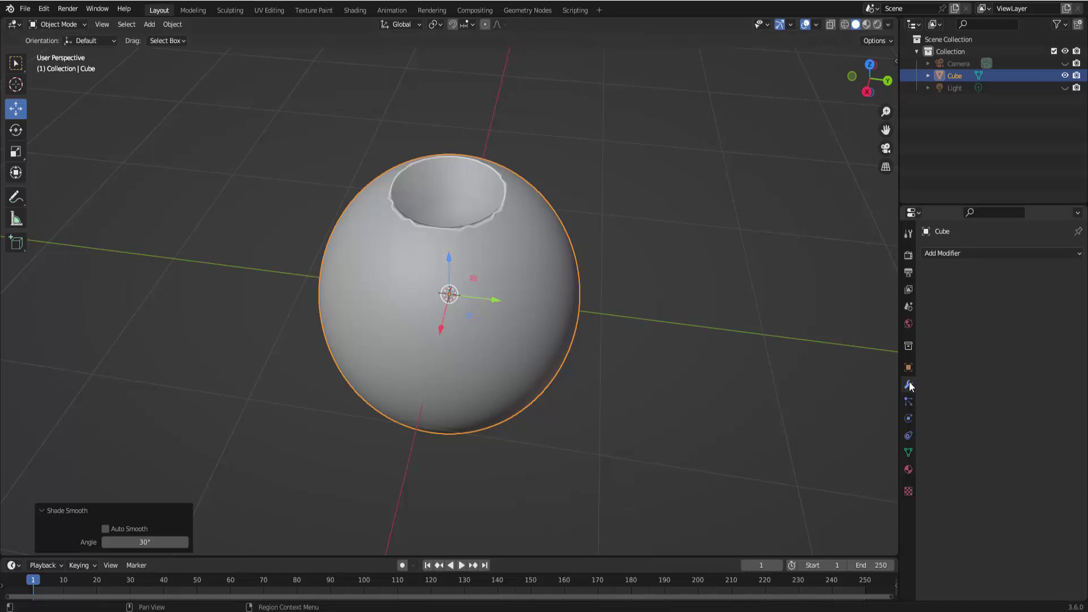
click(963, 252)
middle_drag(673, 257, 686, 236)
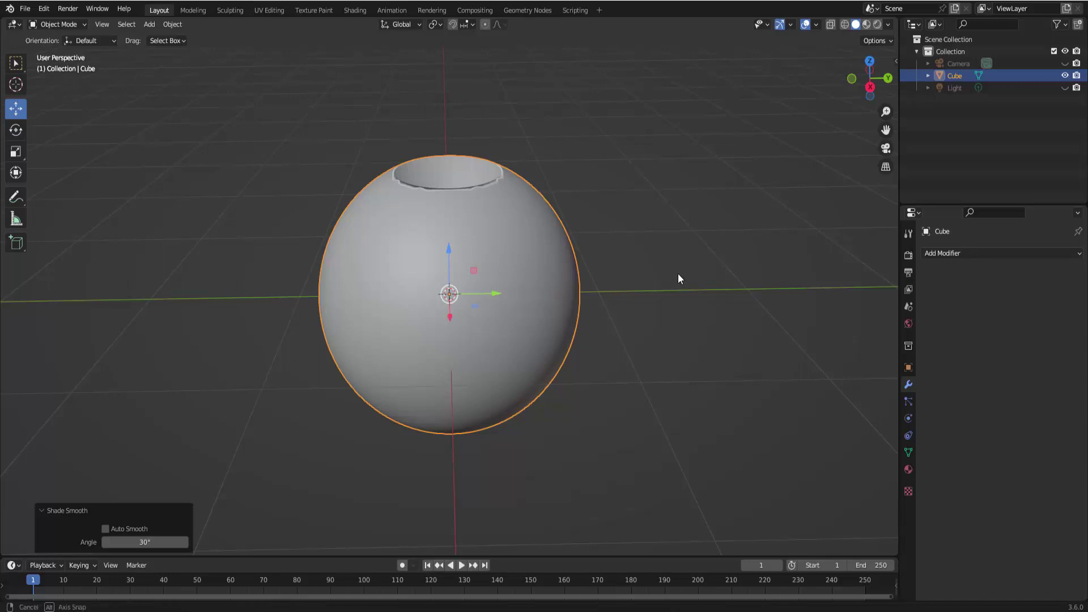
middle_drag(677, 273, 478, 233)
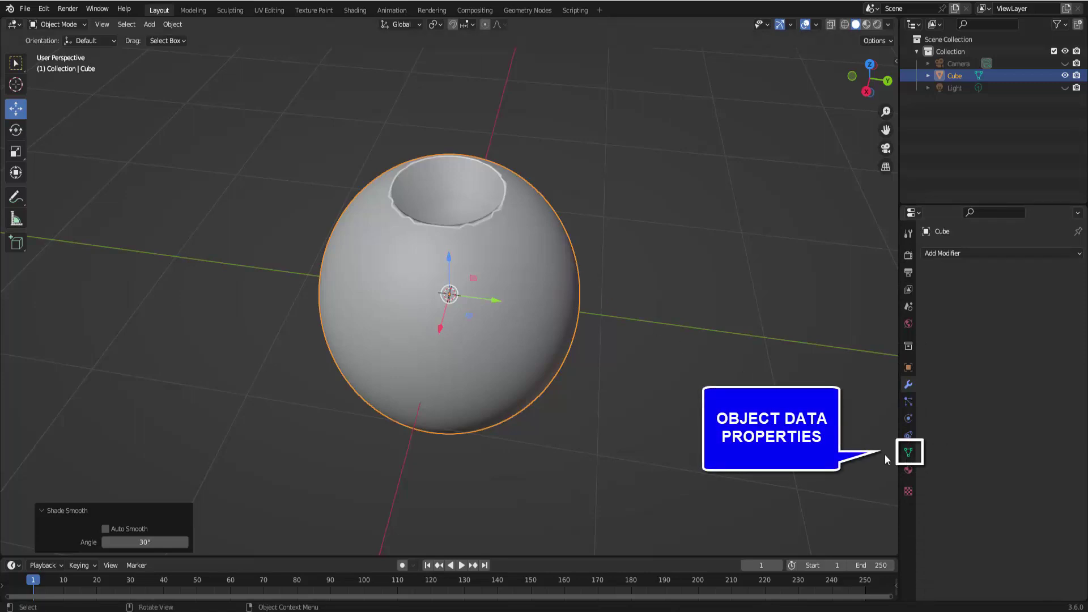
Step: Expand Normals in Object Data Properties, try Auto Smooth at 30°, then undo it
click(907, 452)
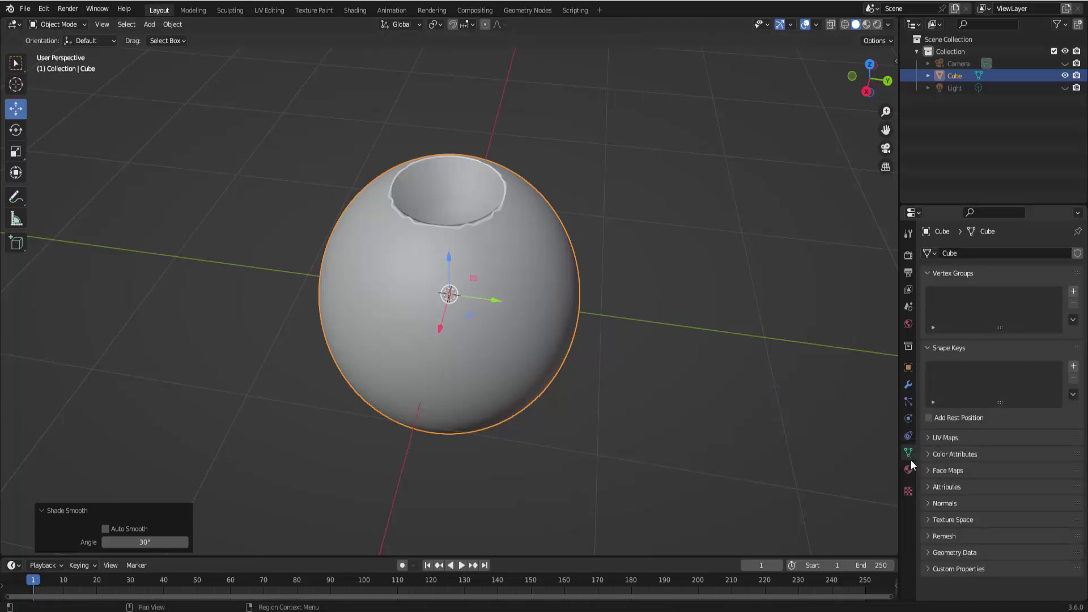
click(928, 503)
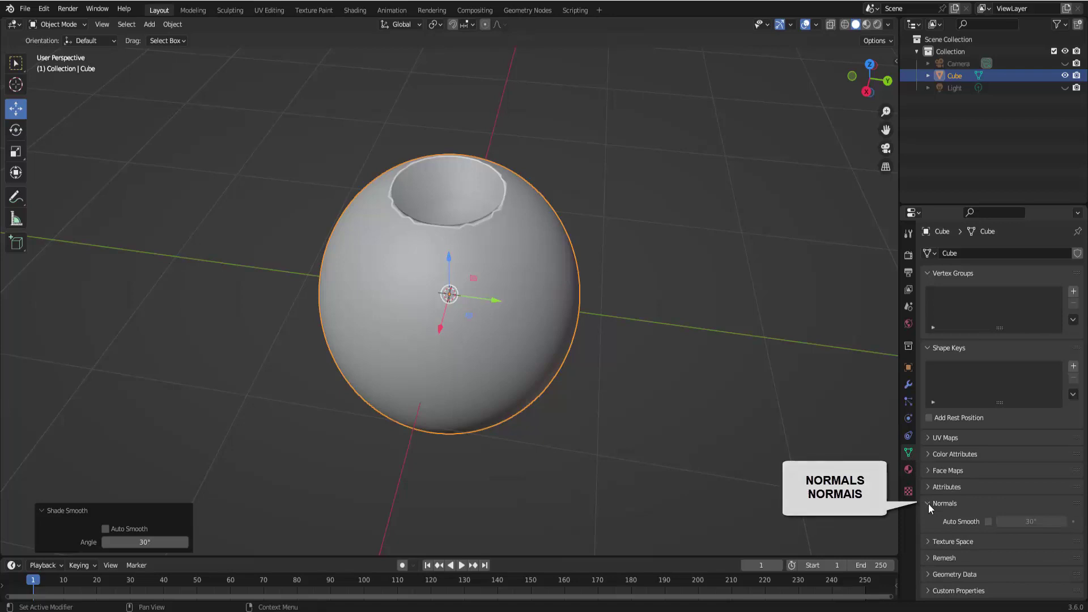
click(988, 521)
scroll(580, 375, up, 1)
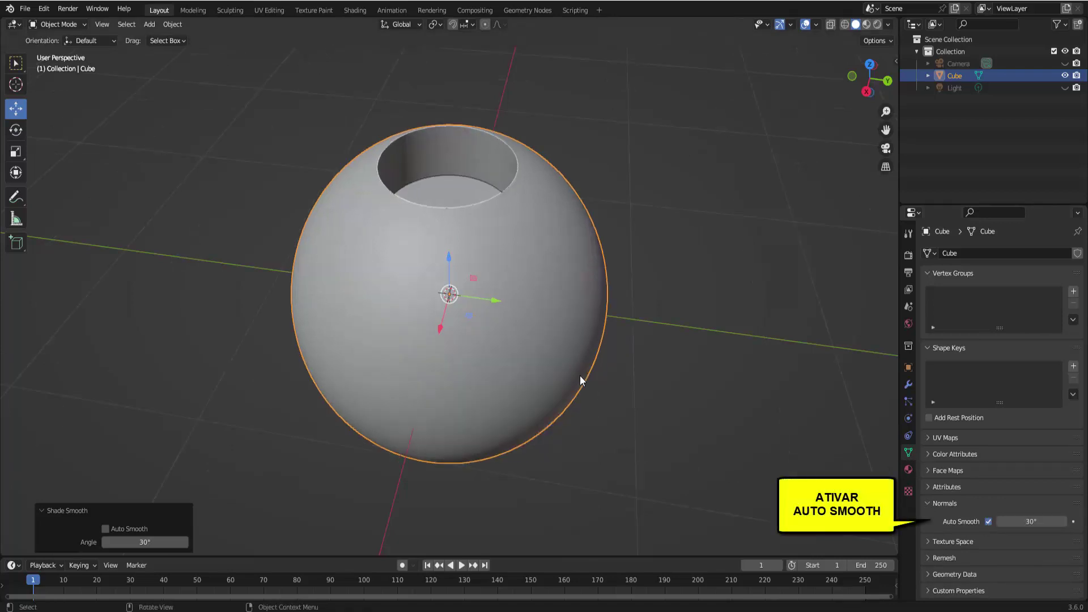
scroll(579, 375, up, 1)
scroll(579, 376, up, 2)
scroll(580, 375, down, 4)
scroll(579, 375, down, 1)
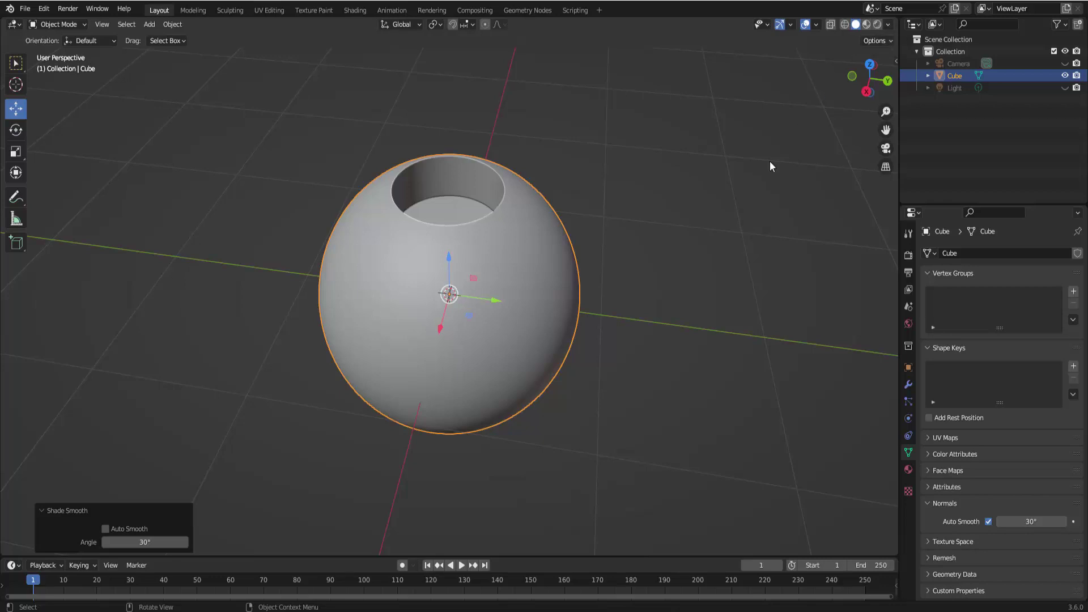
key(ctrl+z)
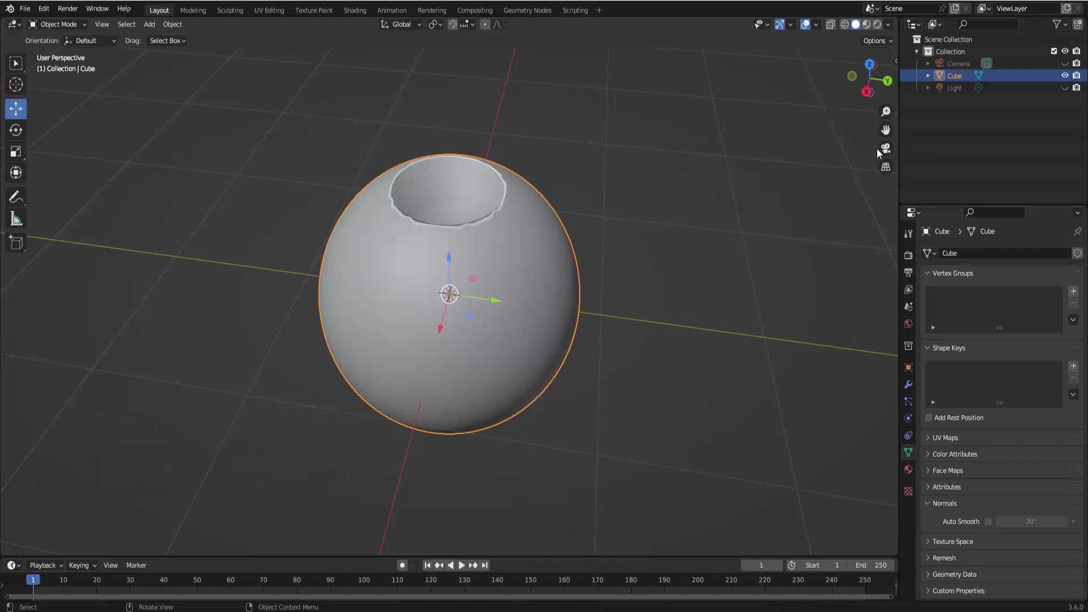
Step: Switch viewport lighting to MatCap using the red glossy matcap
click(888, 24)
click(885, 80)
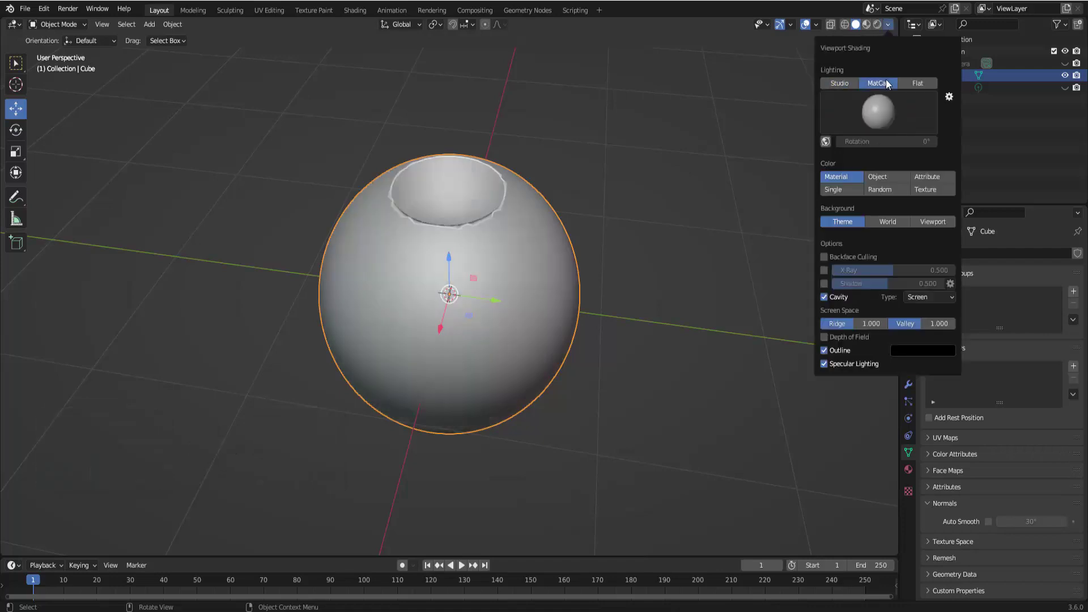
click(882, 111)
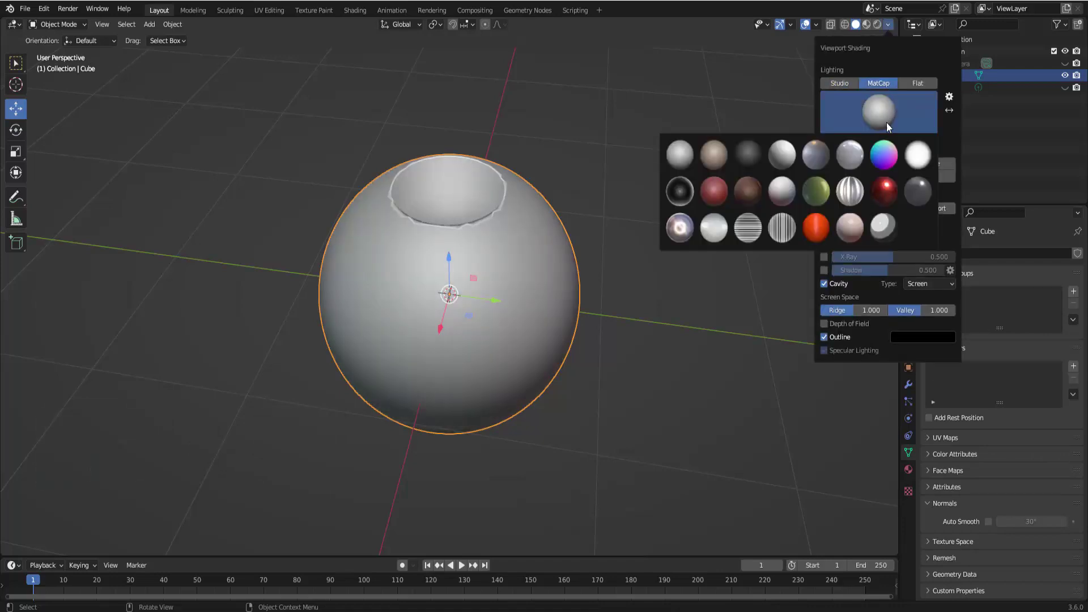
click(885, 178)
middle_drag(628, 285, 636, 287)
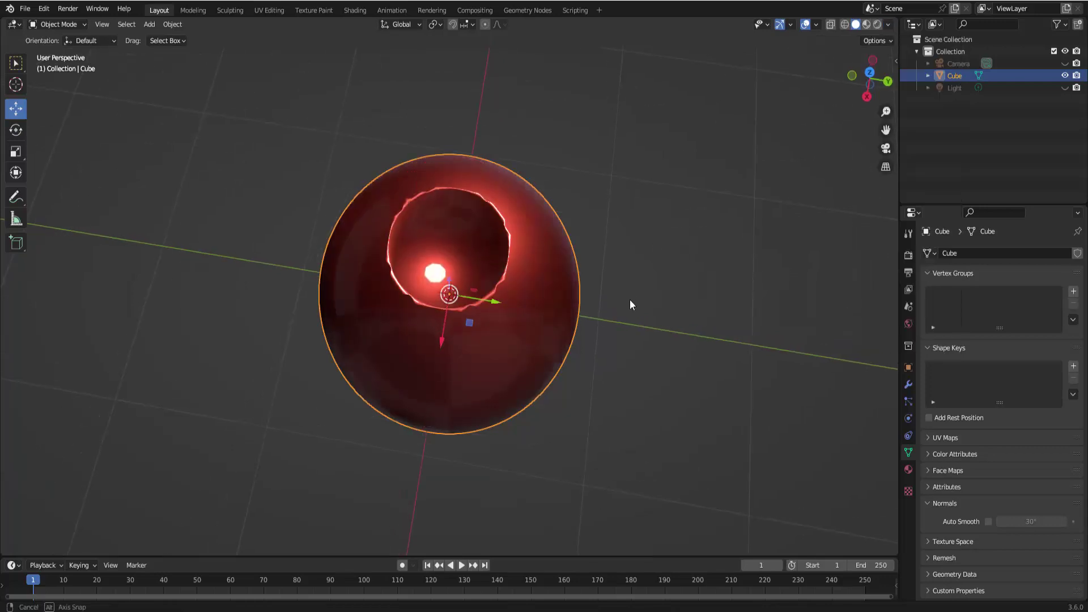
scroll(637, 287, up, 2)
scroll(637, 270, up, 3)
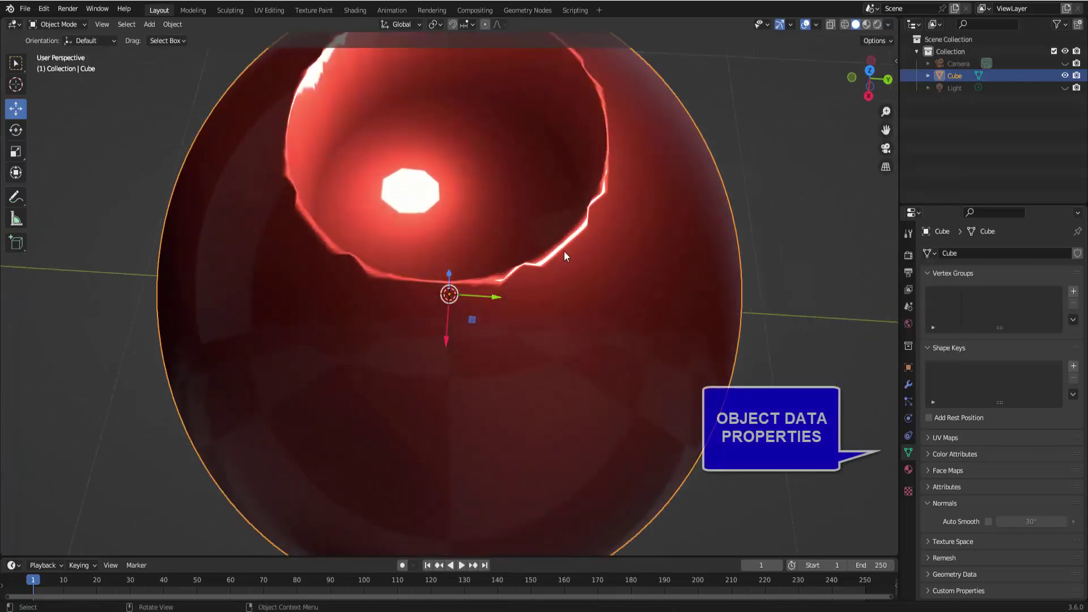
scroll(475, 275, down, 3)
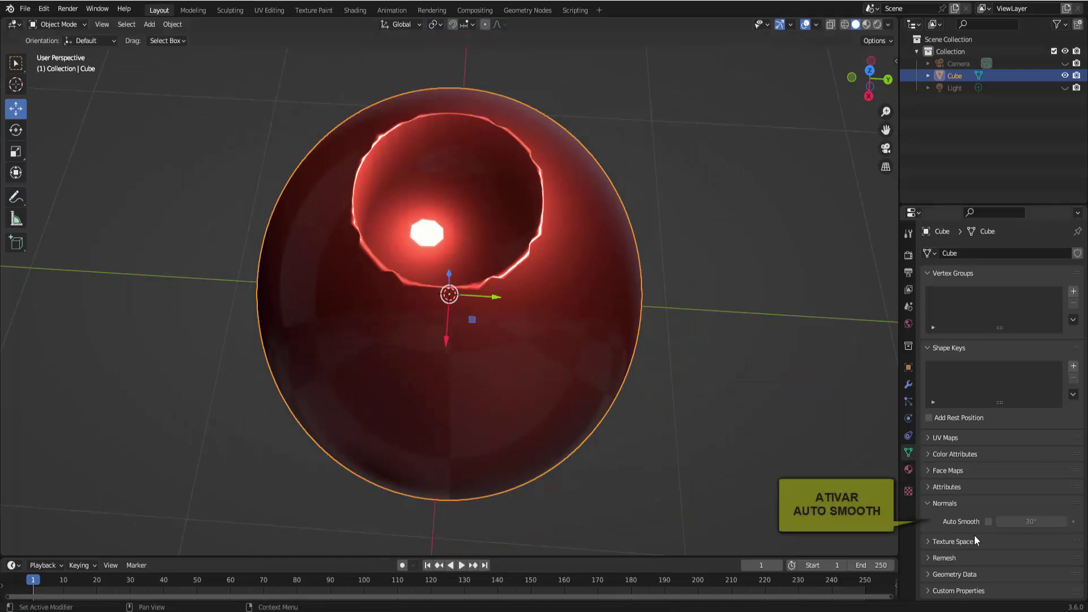
Step: Enable Auto Smooth at 30° and orbit and zoom to check the cleaner hole rim
click(988, 521)
mouse_move(787, 409)
middle_down()
mouse_move(781, 354)
mouse_move(824, 353)
mouse_move(784, 359)
middle_up()
scroll(784, 359, down, 1)
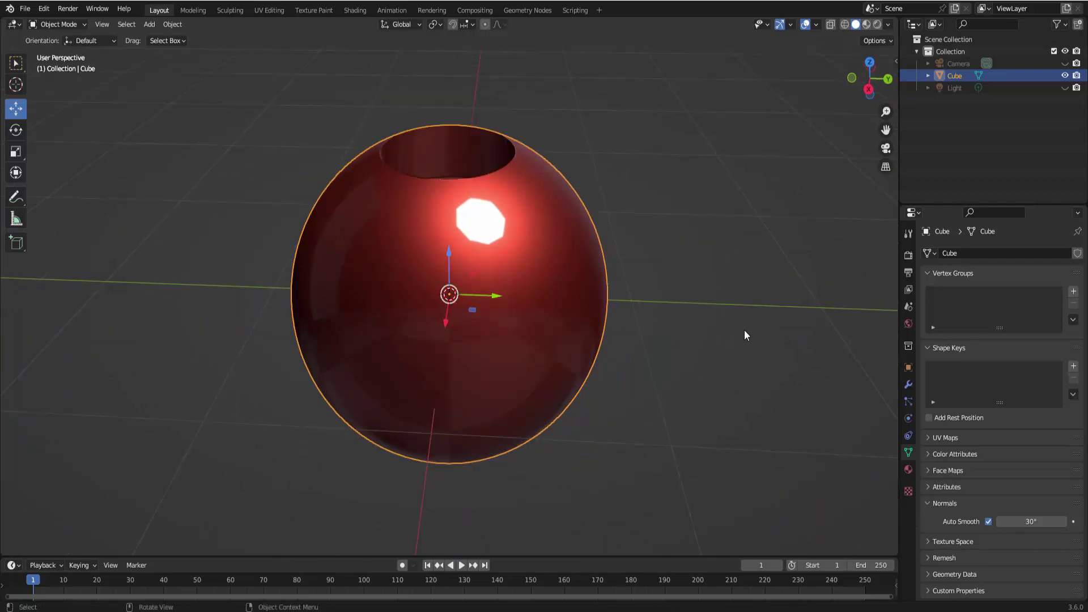
scroll(744, 332, up, 1)
scroll(733, 326, up, 1)
scroll(732, 323, down, 1)
scroll(730, 327, down, 1)
scroll(730, 327, down, 1)
middle_drag(729, 325, 718, 342)
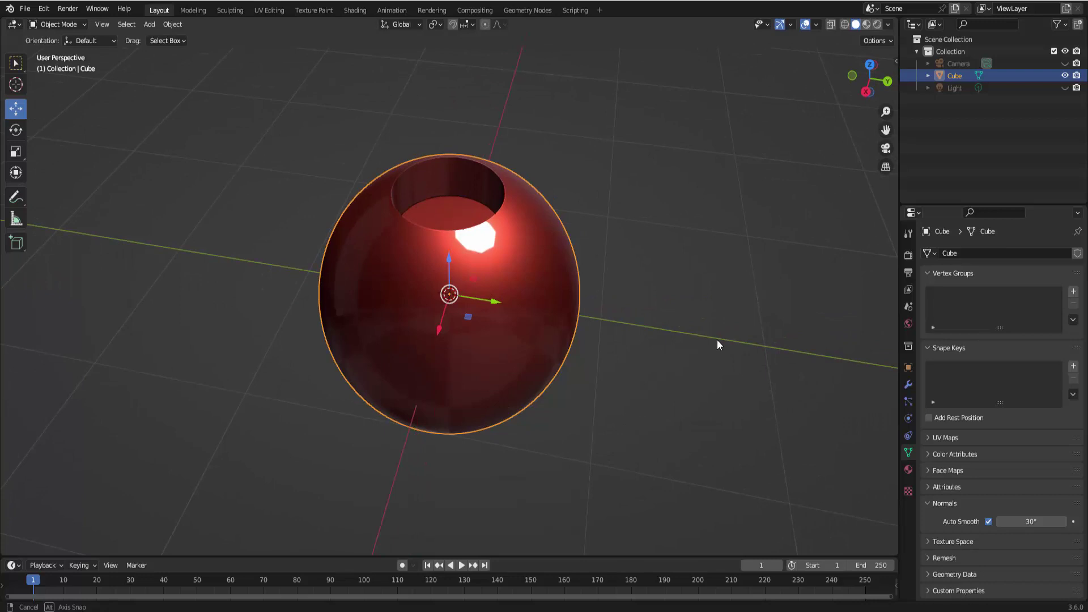
mouse_move(716, 338)
middle_down()
mouse_move(753, 288)
mouse_move(678, 332)
middle_up()
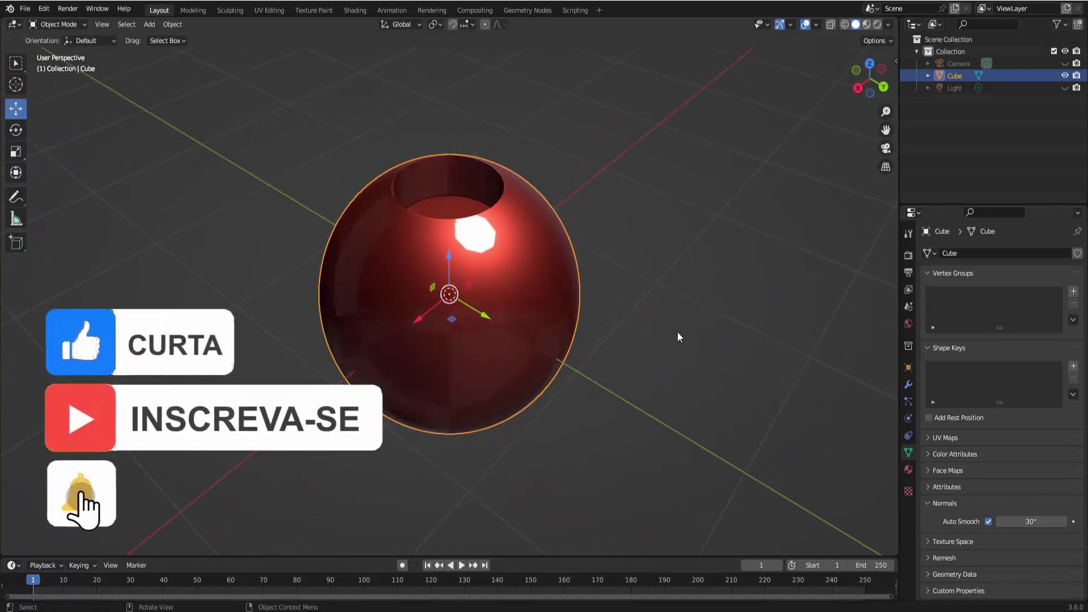